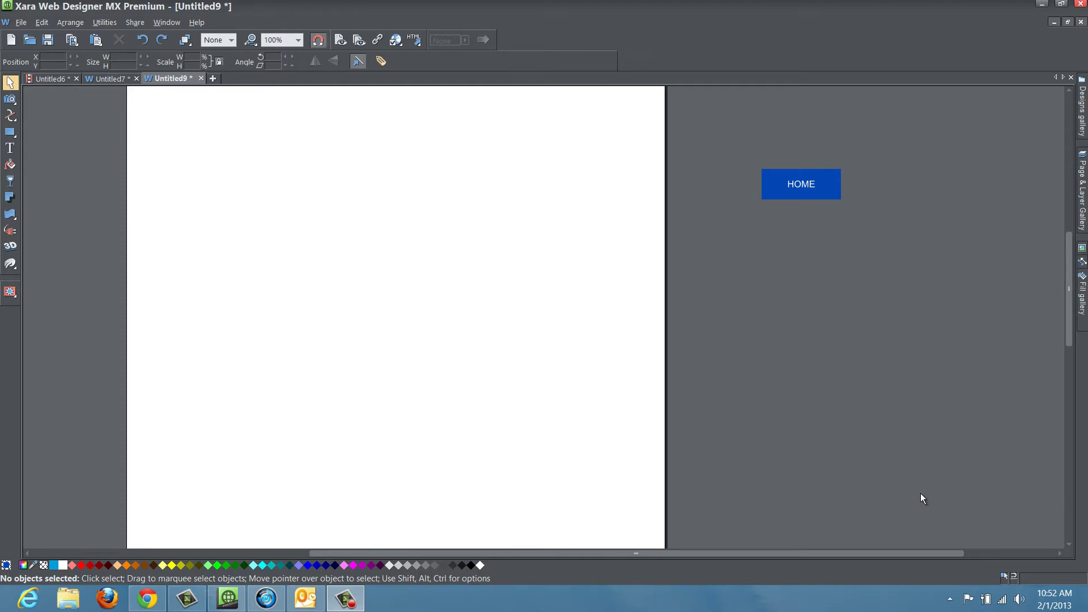
# Drag the Alpha horizontal three-button navigation bar from the Designs gallery onto the page.
pyautogui.click(1077, 130)
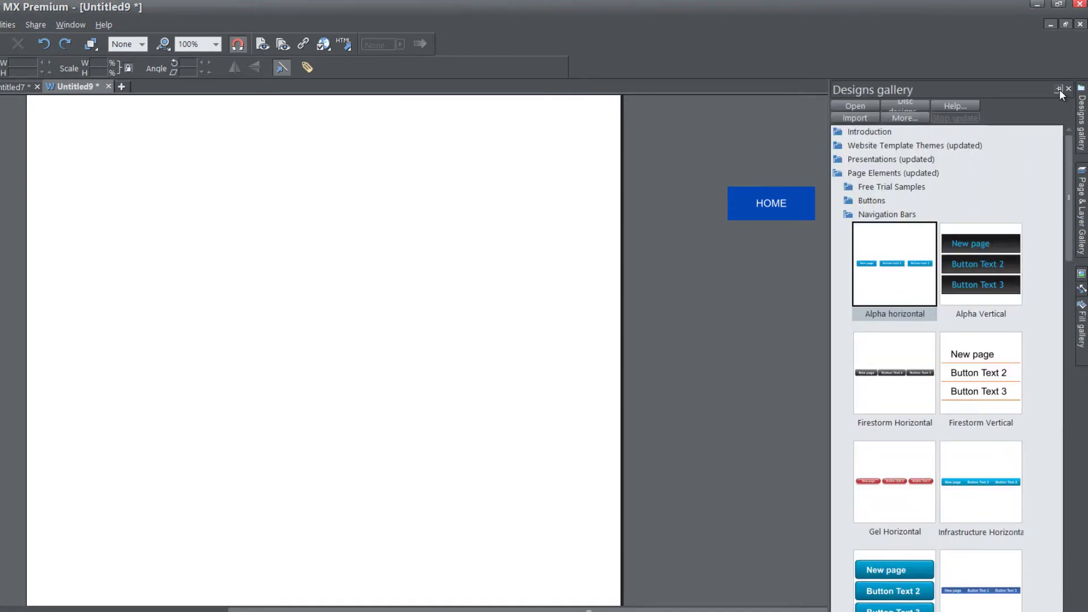
pyautogui.click(1058, 89)
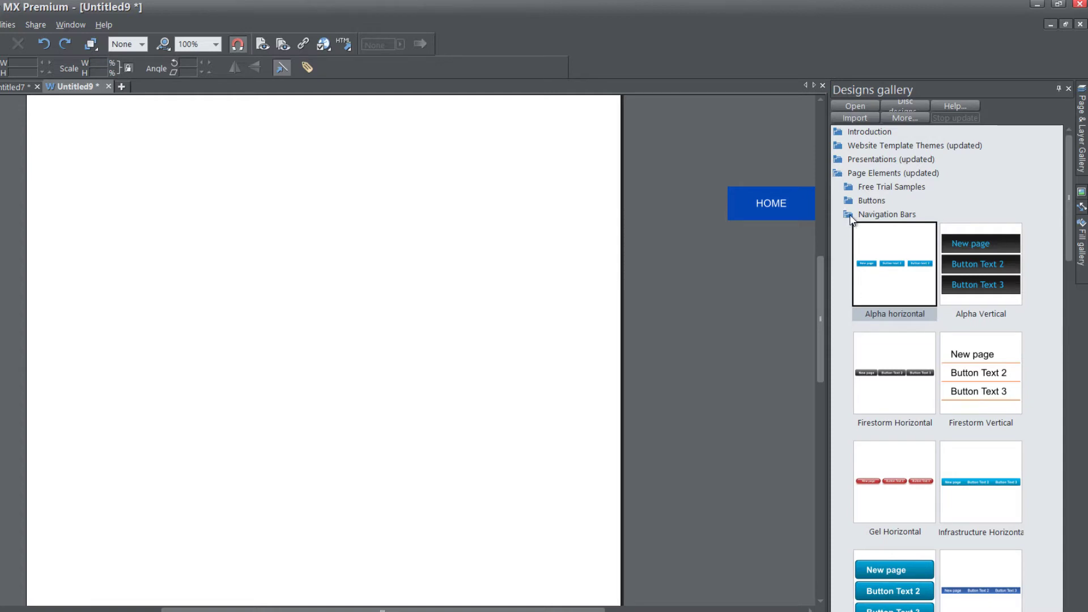
pyautogui.moveTo(857, 272); pyautogui.dragTo(323, 236)
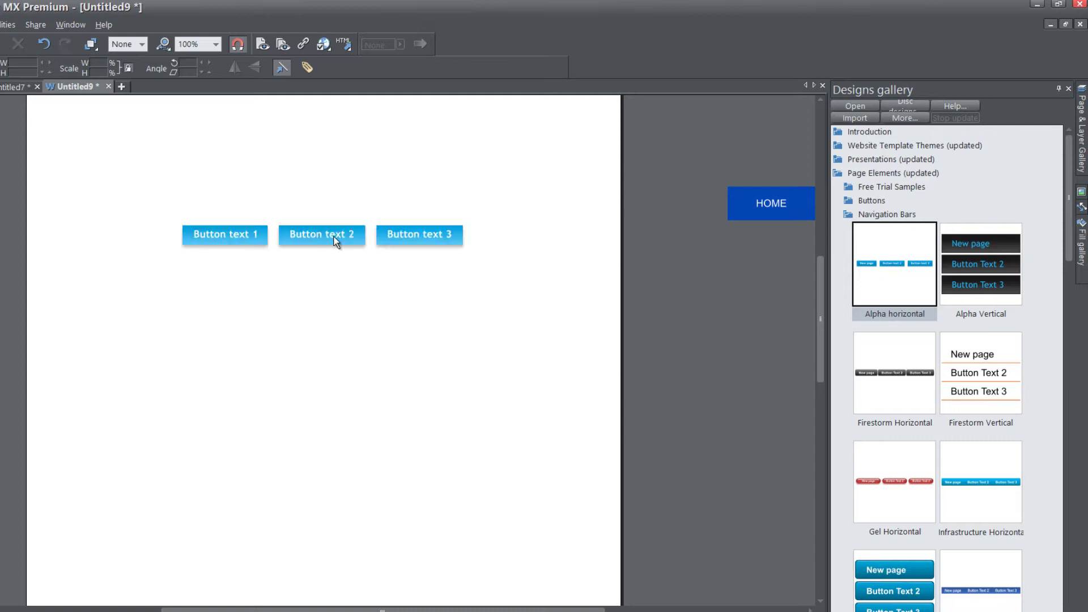
pyautogui.click(1068, 89)
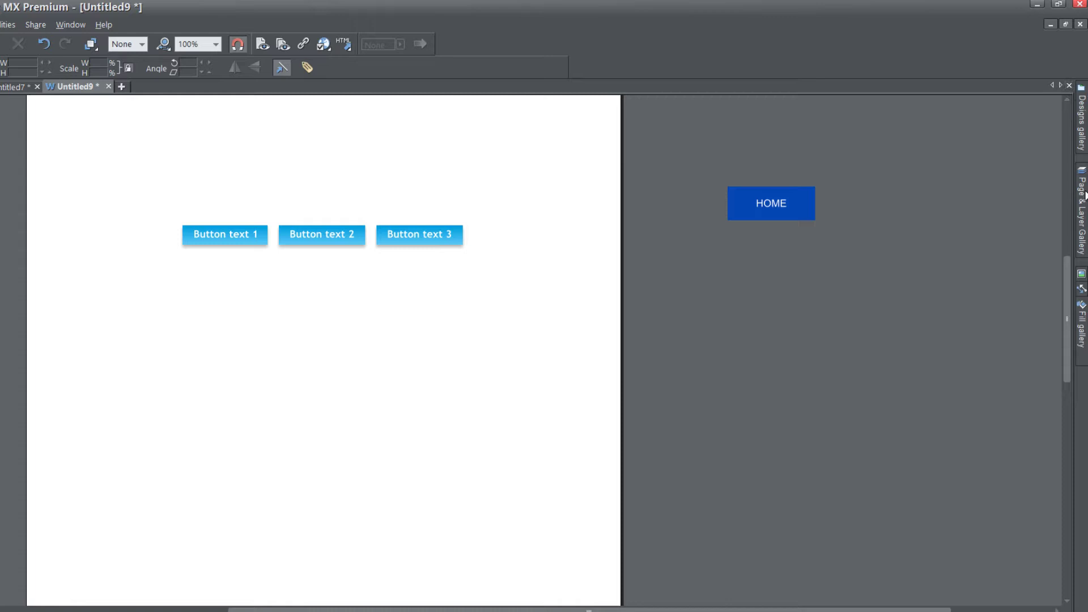
# Pin the Page & Layer Gallery open and select the three-button navigation bar.
pyautogui.click(1078, 186)
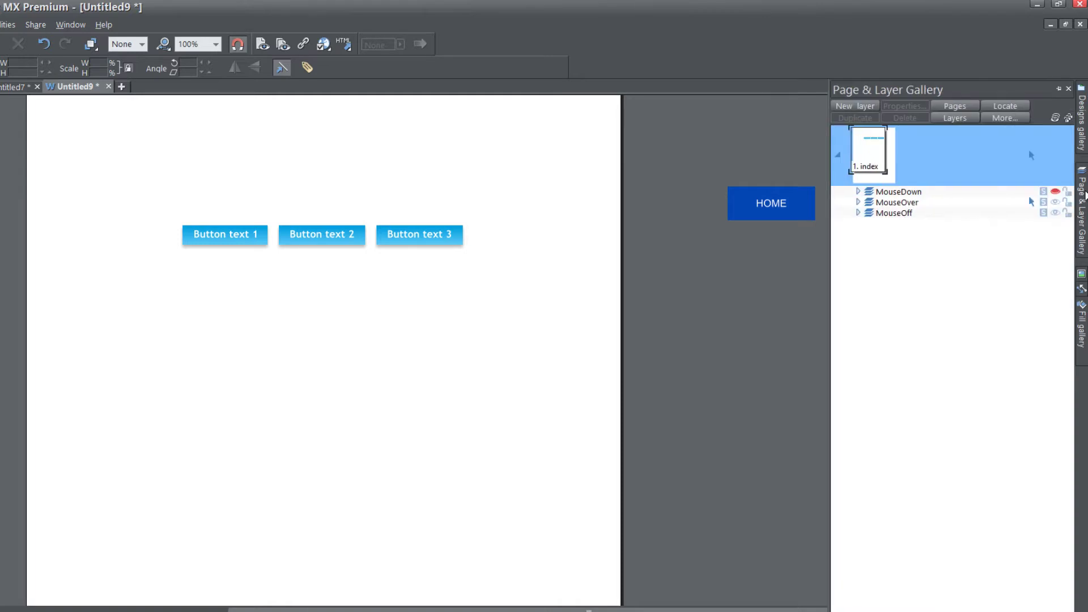
pyautogui.click(1060, 89)
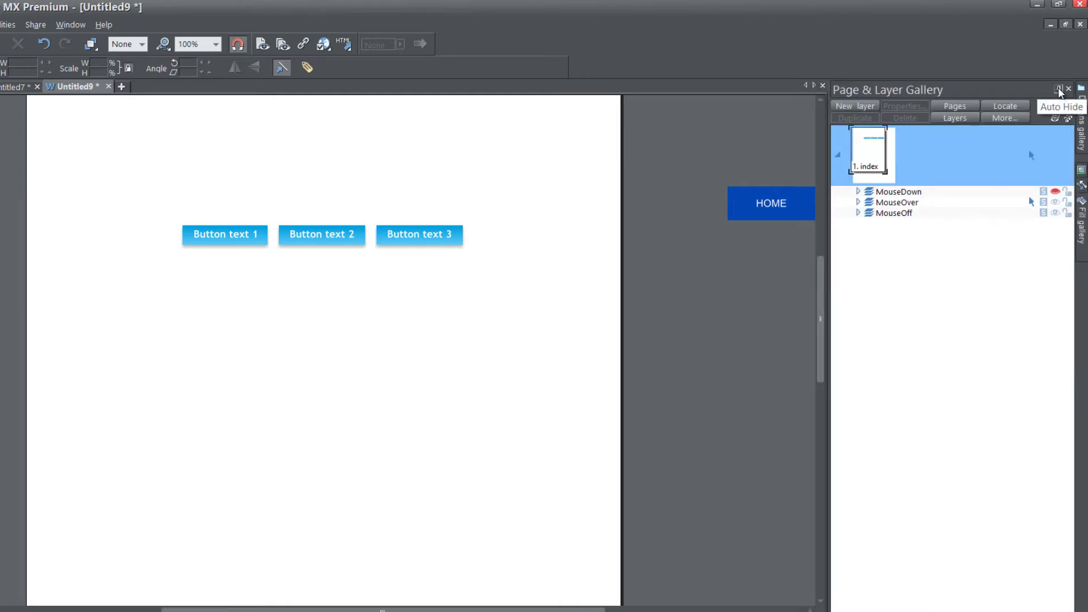
pyautogui.click(414, 248)
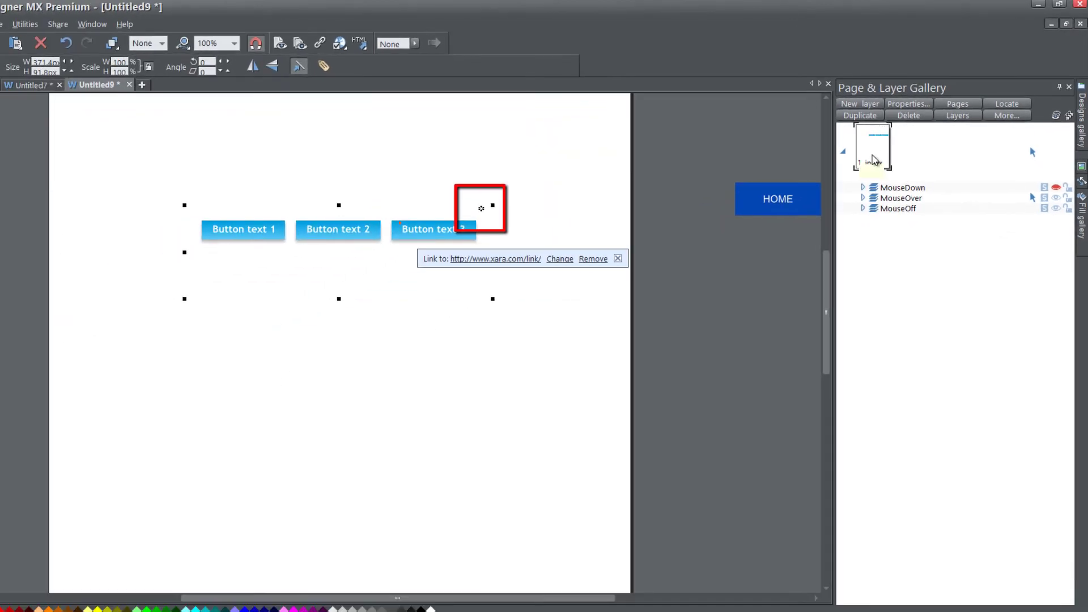
# Add a second page after index and move the navigation bar to the top-left corner.
pyautogui.click(880, 152)
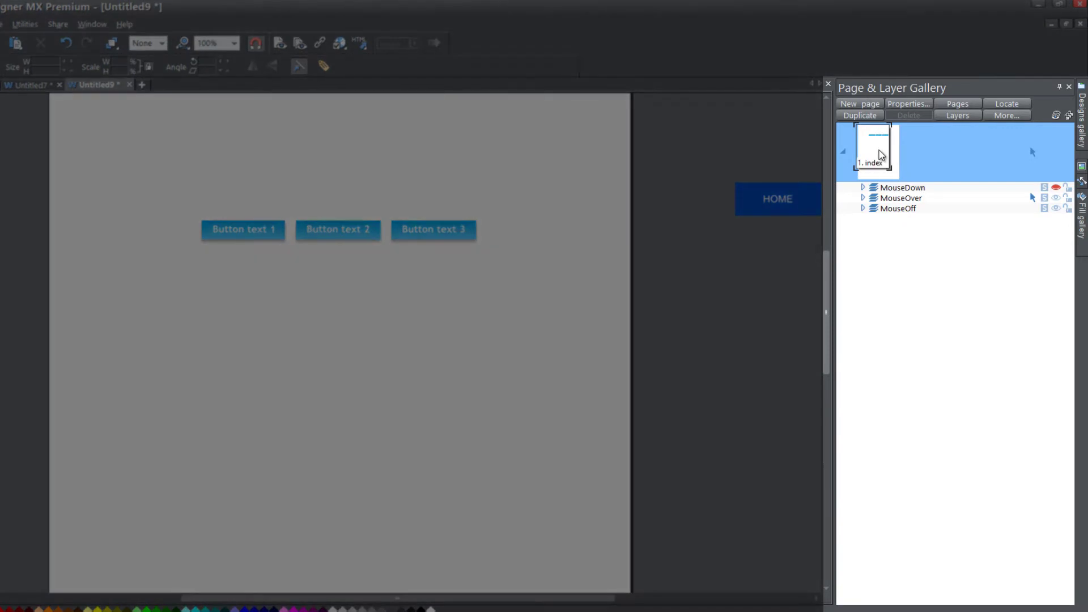
pyautogui.click(871, 104)
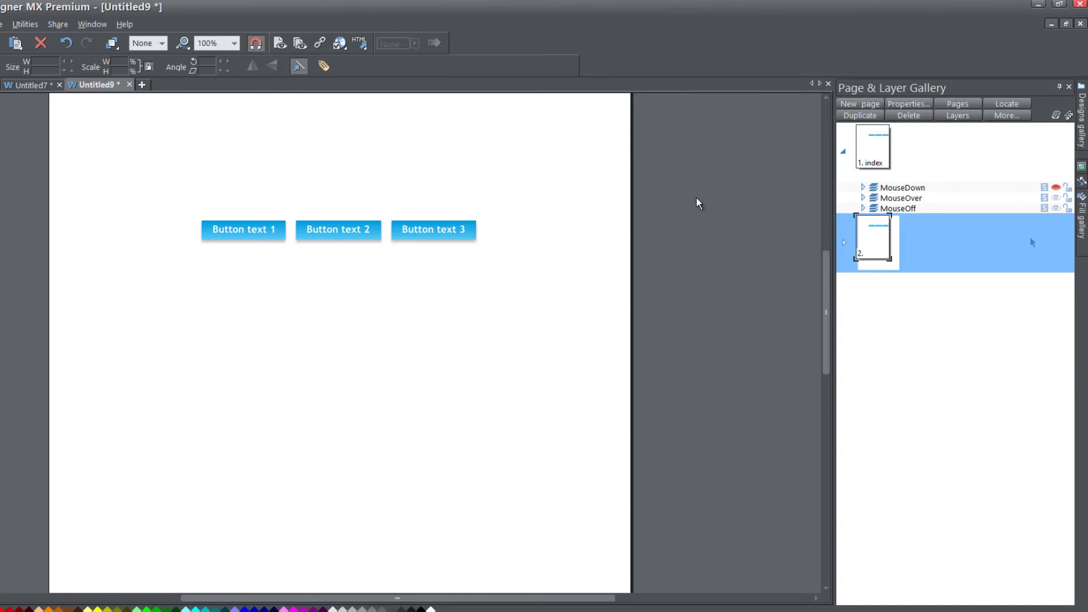
pyautogui.moveTo(320, 232); pyautogui.dragTo(182, 117)
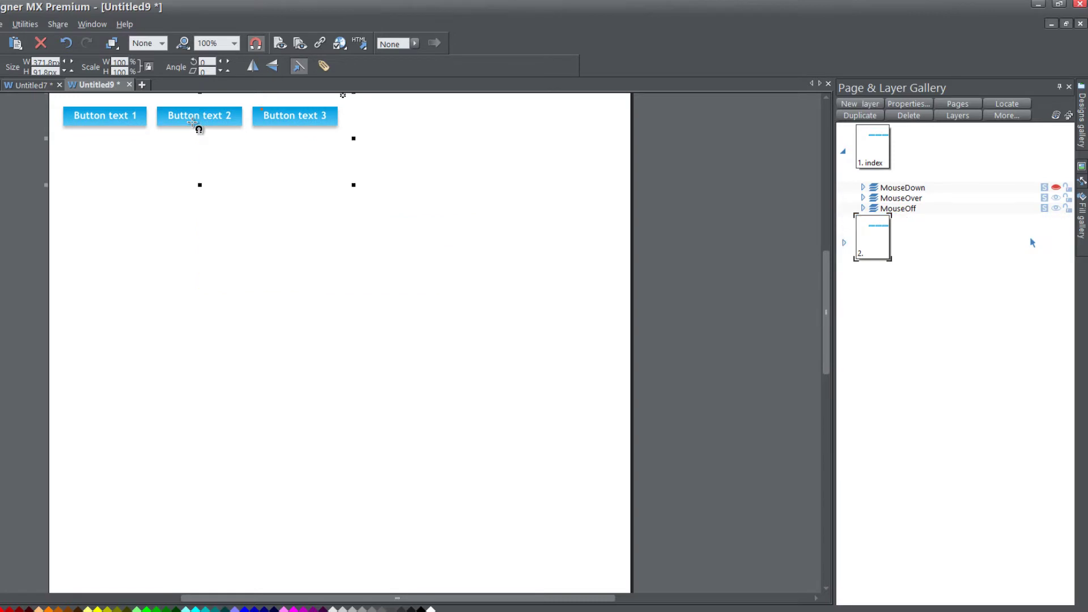
# Check the index page and page 2 for the repeated navigation bar.
pyautogui.click(869, 159)
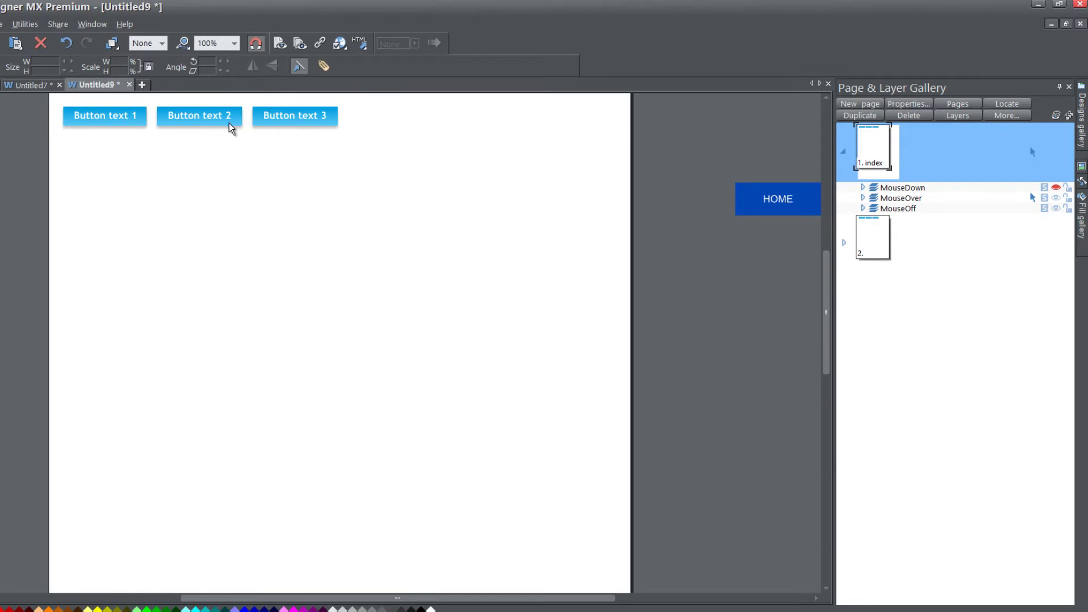
pyautogui.click(880, 230)
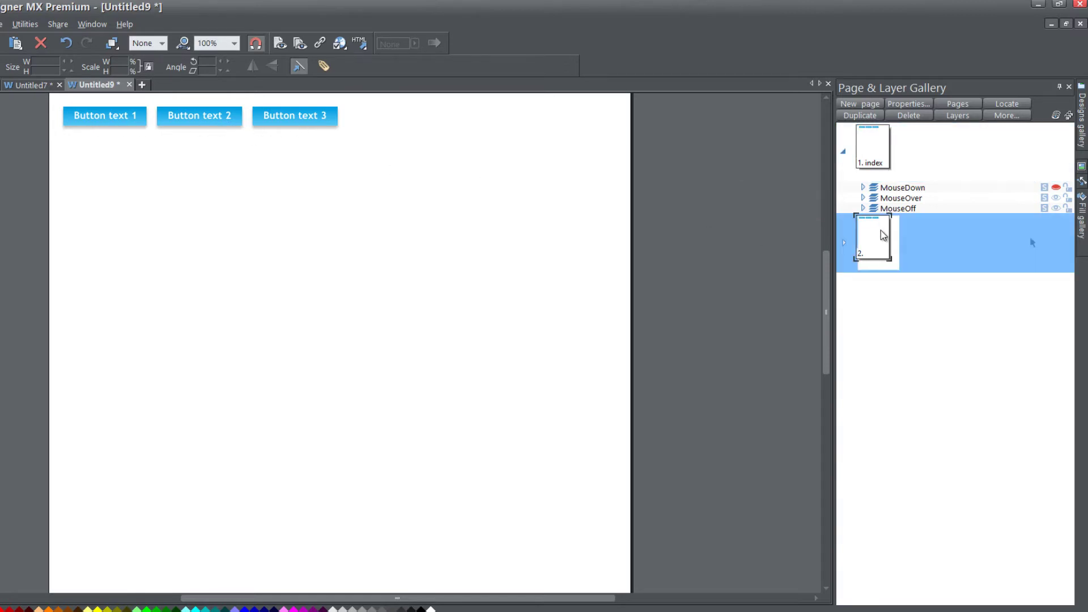
pyautogui.click(879, 154)
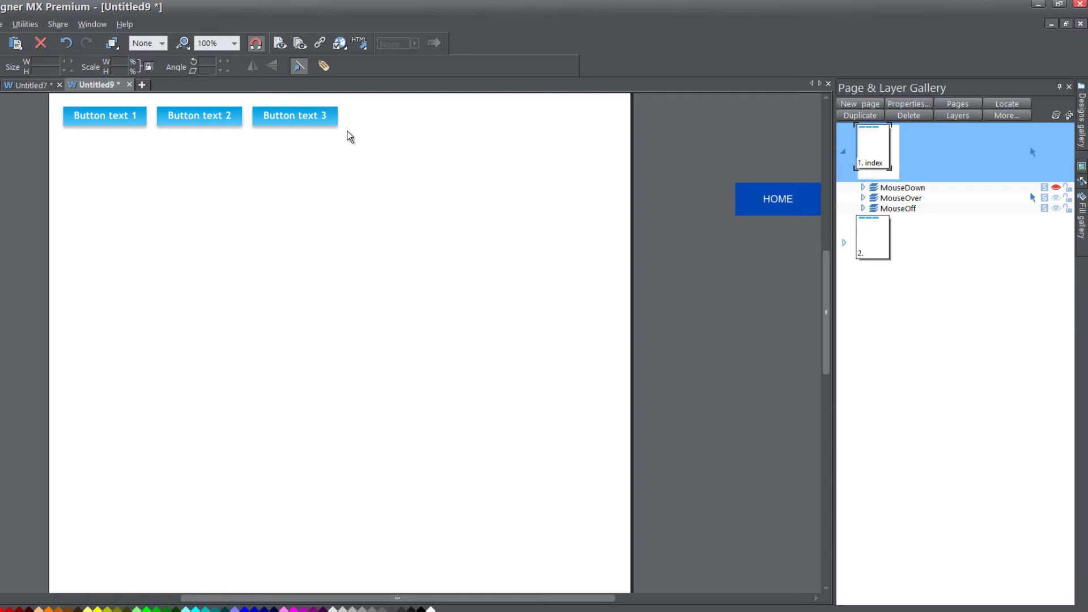
# Delete the three-button navigation bar, choosing 'Delete from all pages'.
pyautogui.click(308, 133)
pyautogui.press('Delete')
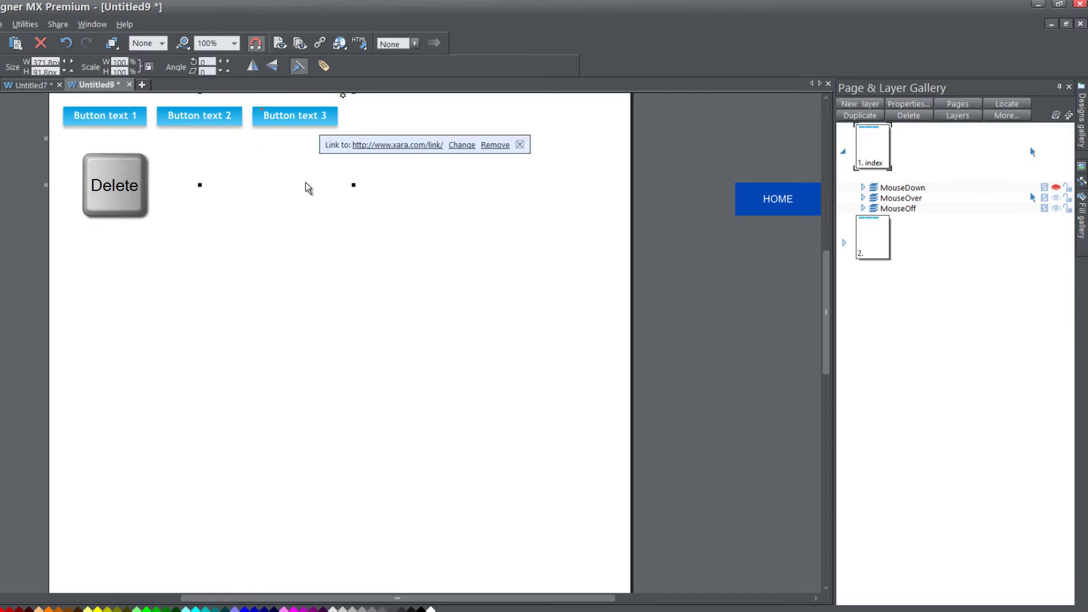
pyautogui.press('Delete')
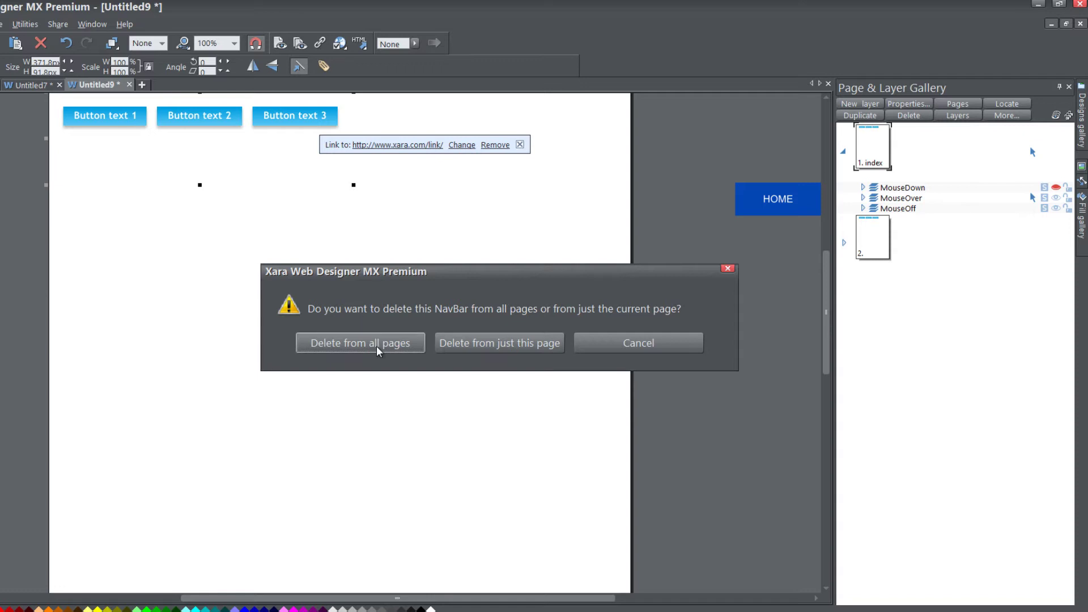
pyautogui.click(378, 349)
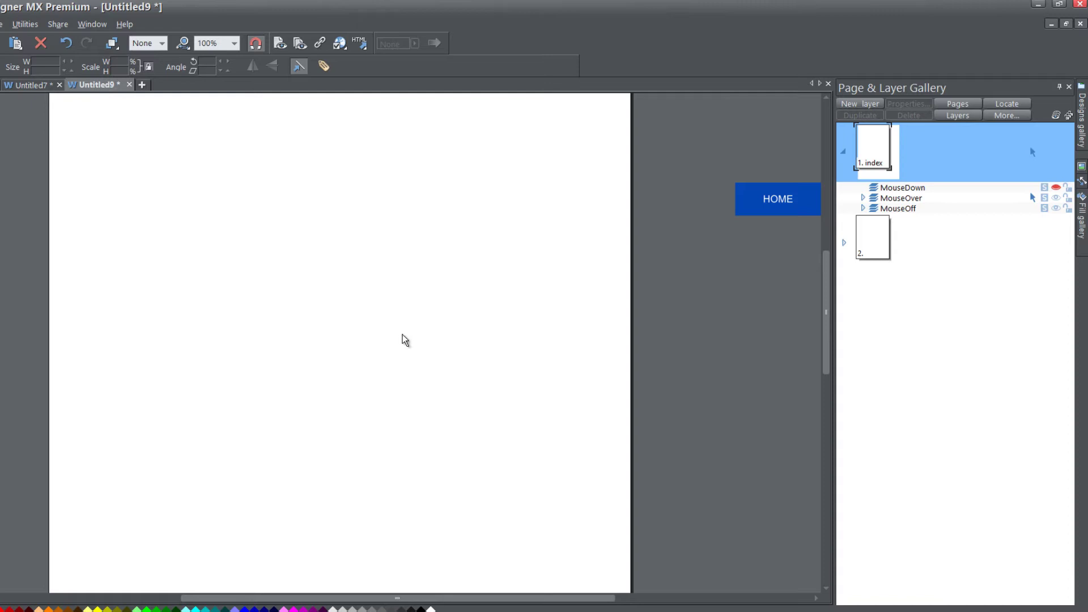
# Place a HOME button at the page's top-left and convert it into a navigation bar.
pyautogui.moveTo(764, 201); pyautogui.dragTo(152, 188)
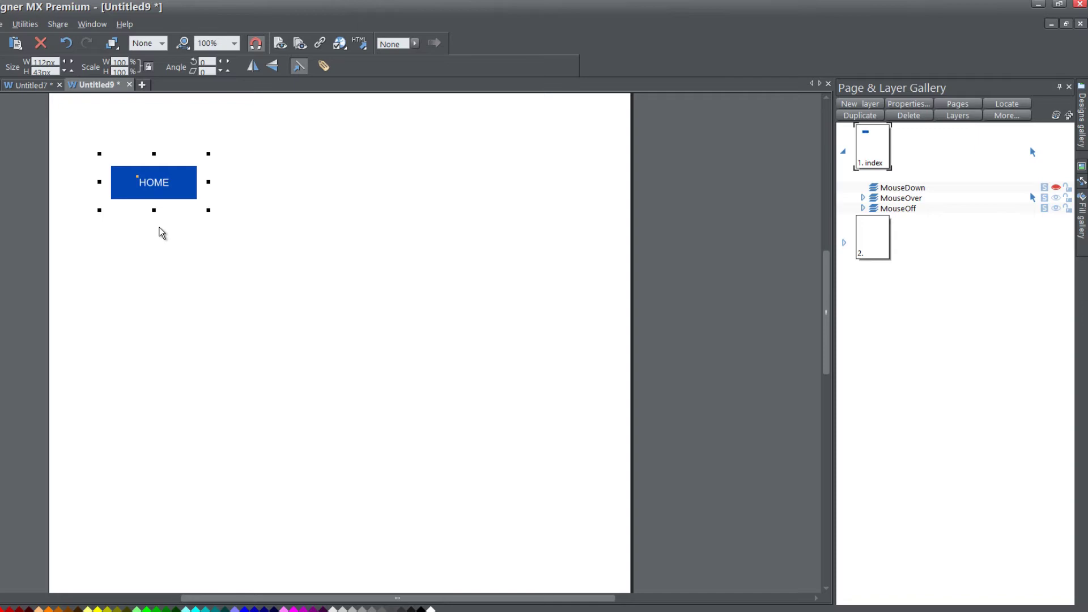
pyautogui.press('super+c')
pyautogui.rightClick(170, 195)
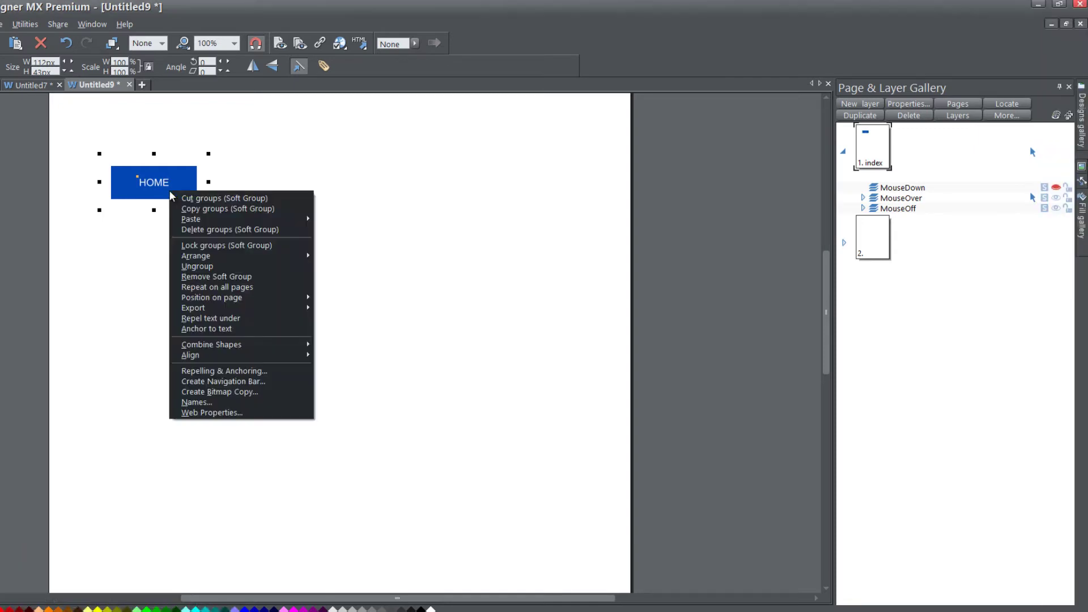
pyautogui.click(244, 383)
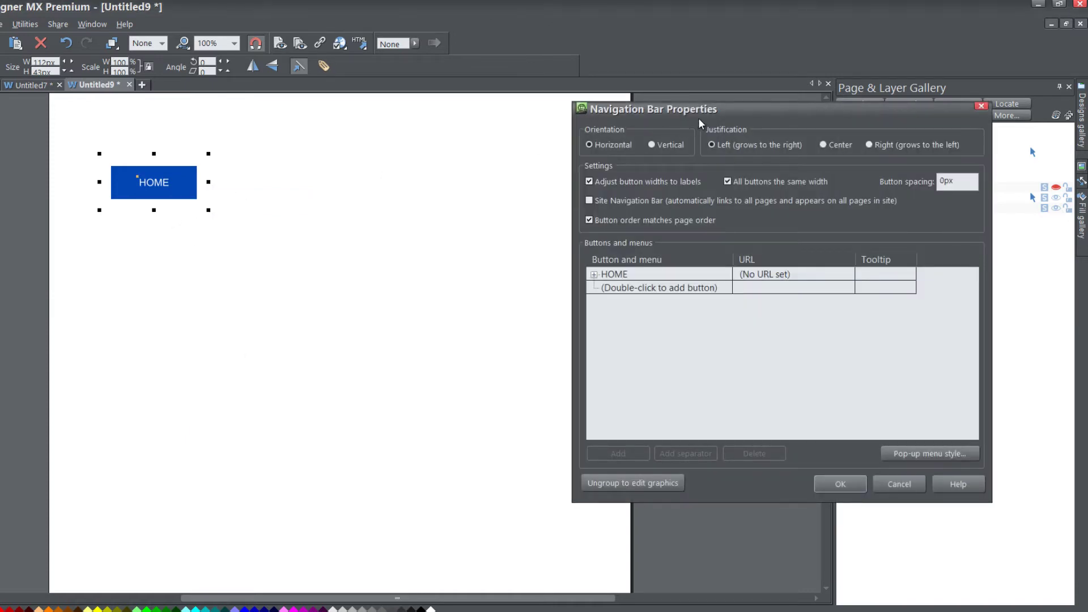
# Add PRODUCTS and SERVICES buttons to the navigation bar.
pyautogui.moveTo(678, 114); pyautogui.dragTo(511, 116)
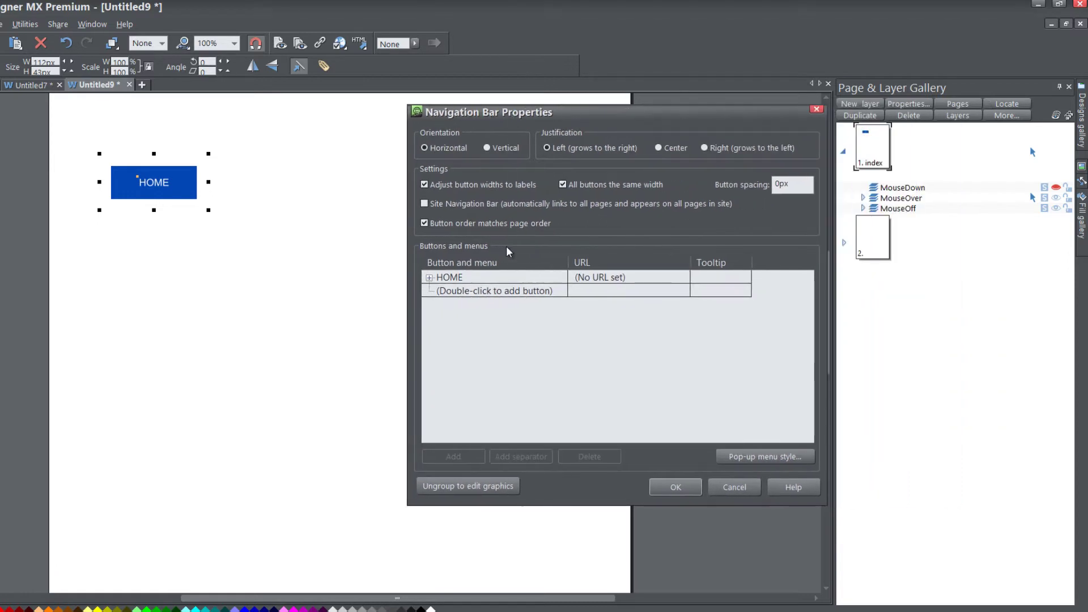
pyautogui.click(495, 291)
pyautogui.doubleClick(495, 291)
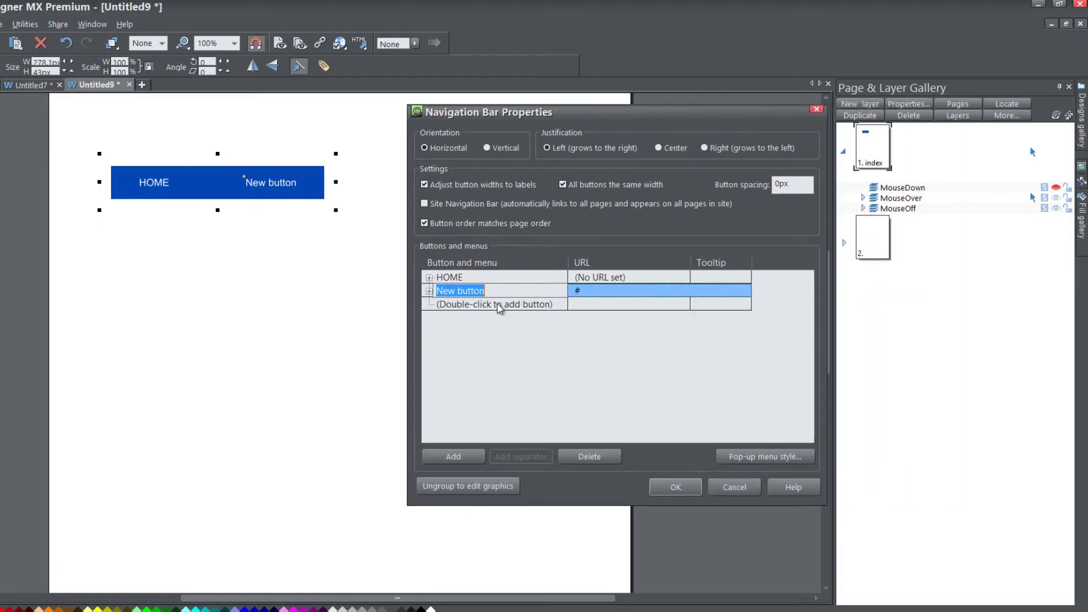
pyautogui.write('PRODUCTS')
pyautogui.press('Return')
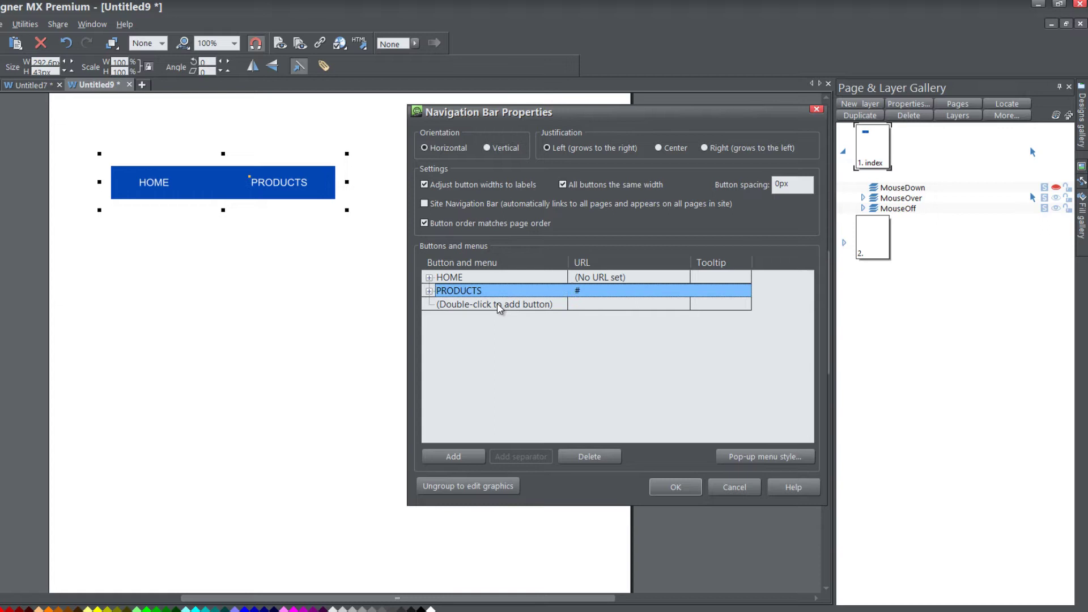
pyautogui.doubleClick(497, 305)
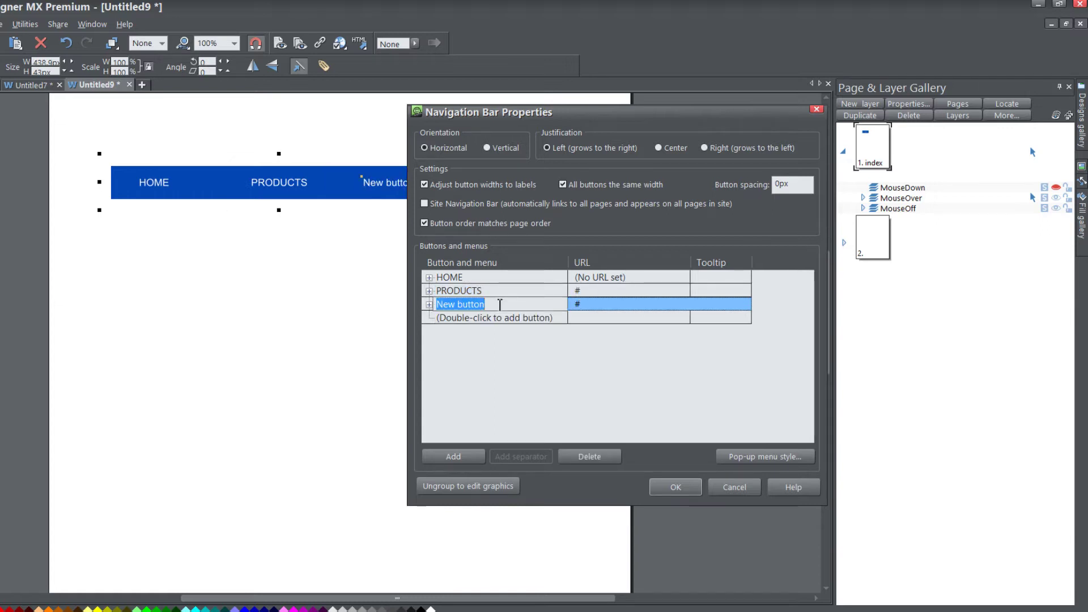
pyautogui.write('SERVICES')
pyautogui.press('Return')
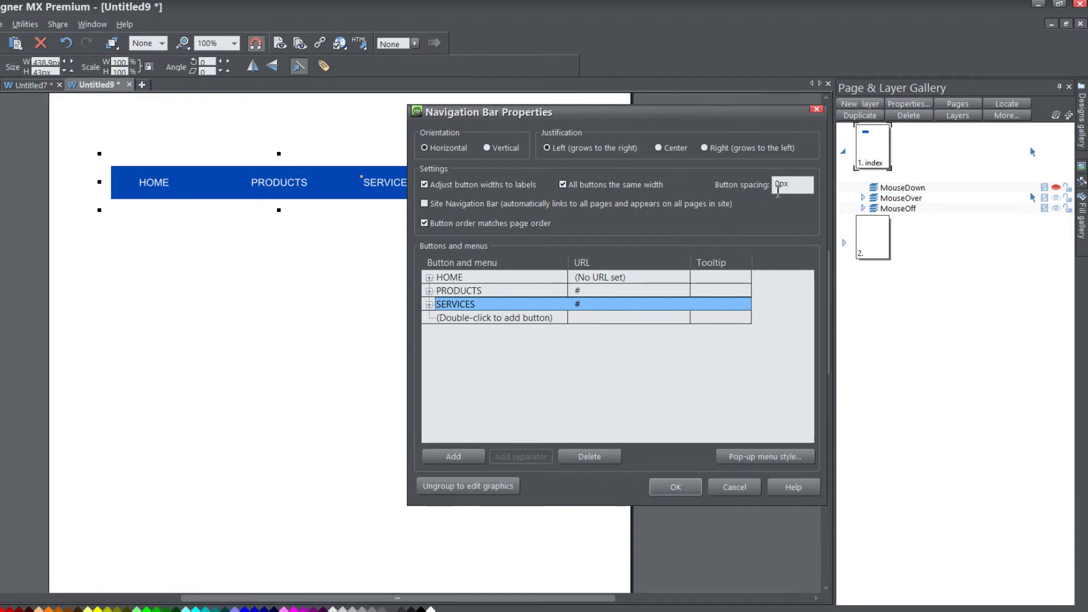
# Set button spacing to 1, uncheck 'All buttons the same width', and confirm with OK.
pyautogui.click(776, 184)
pyautogui.write('1')
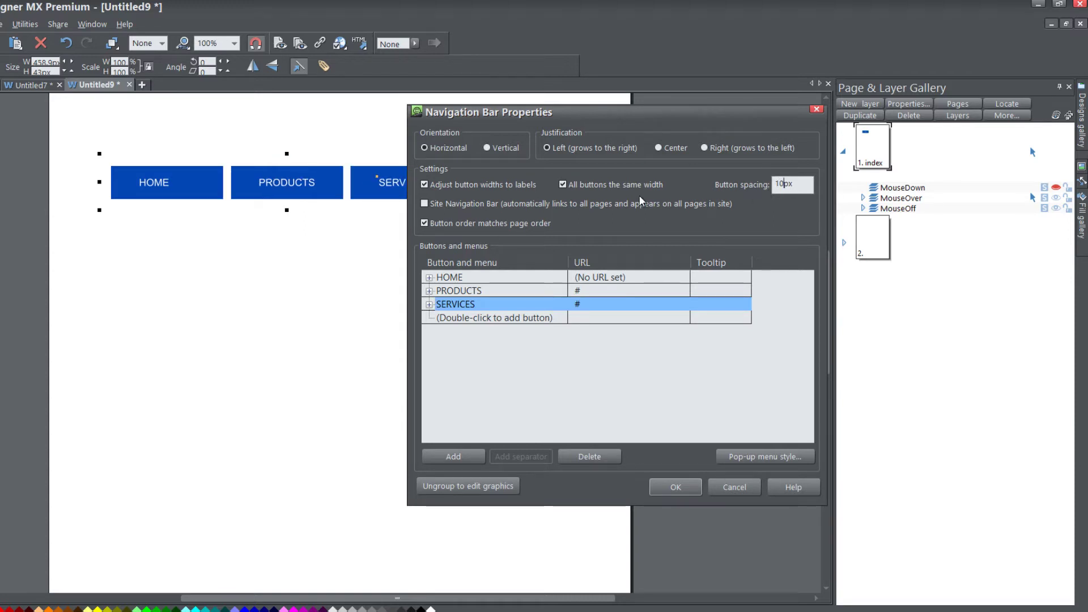
pyautogui.click(563, 185)
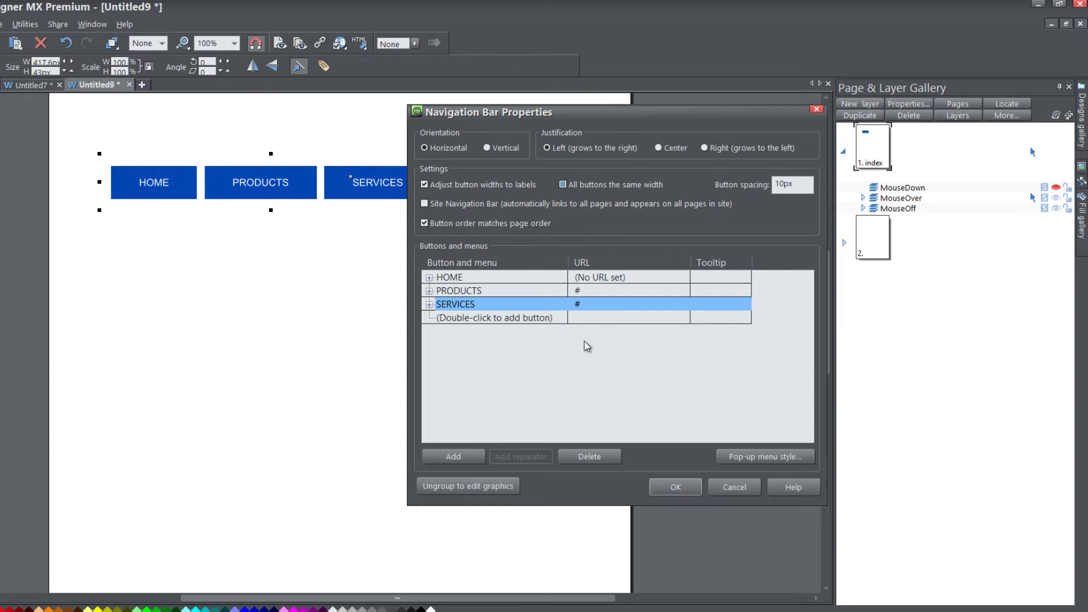
pyautogui.click(674, 487)
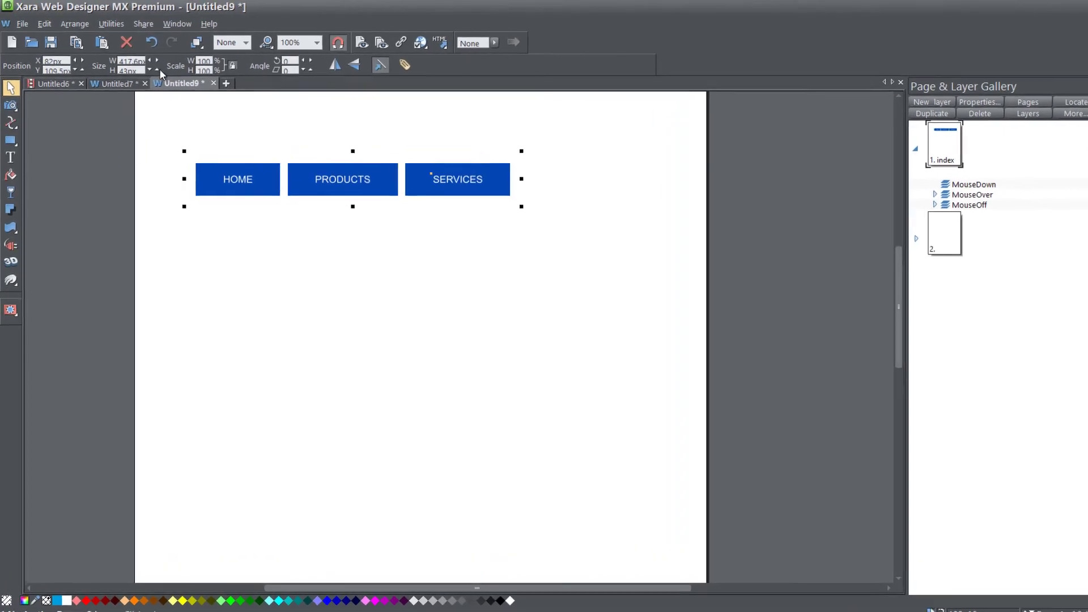
# Apply Arrange > Repeat on all pages to the HOME/PRODUCTS/SERVICES navigation bar.
pyautogui.click(72, 26)
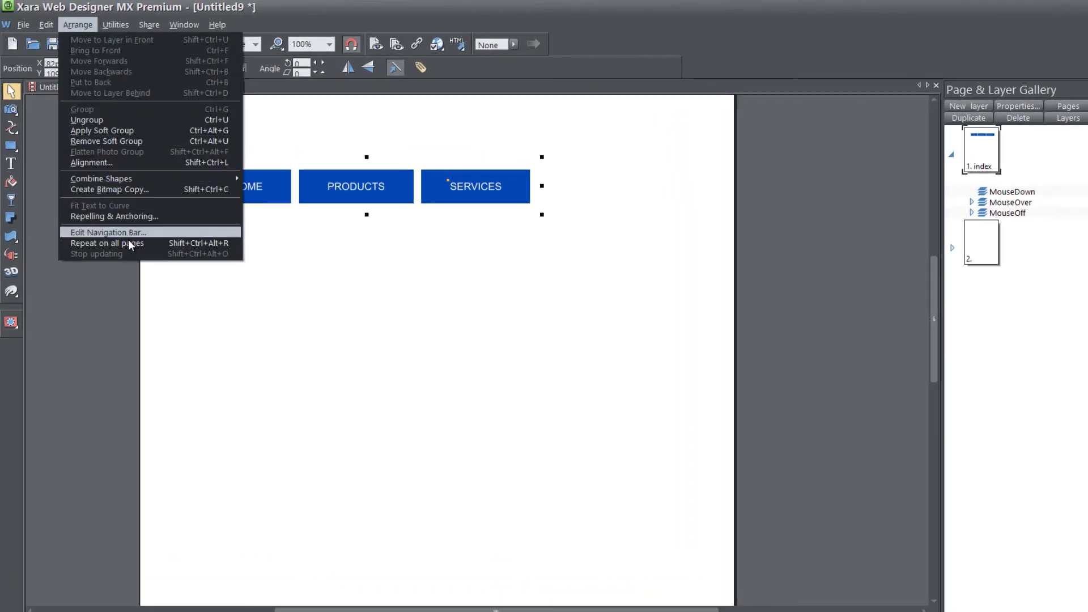
pyautogui.click(145, 246)
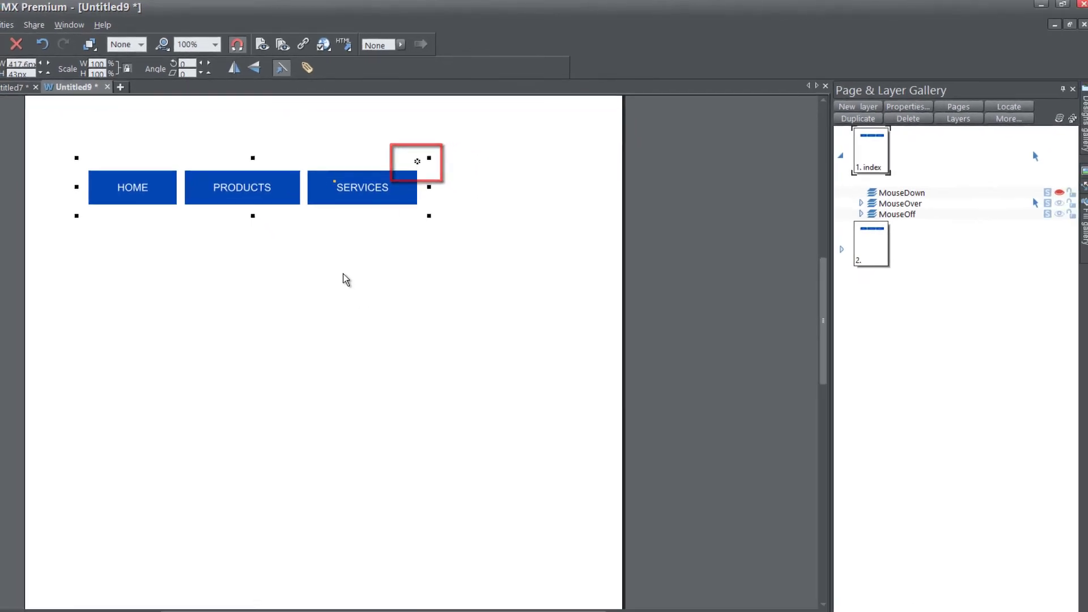
# Add a third page after page 2 and move the navigation bar into the top-left corner.
pyautogui.click(870, 258)
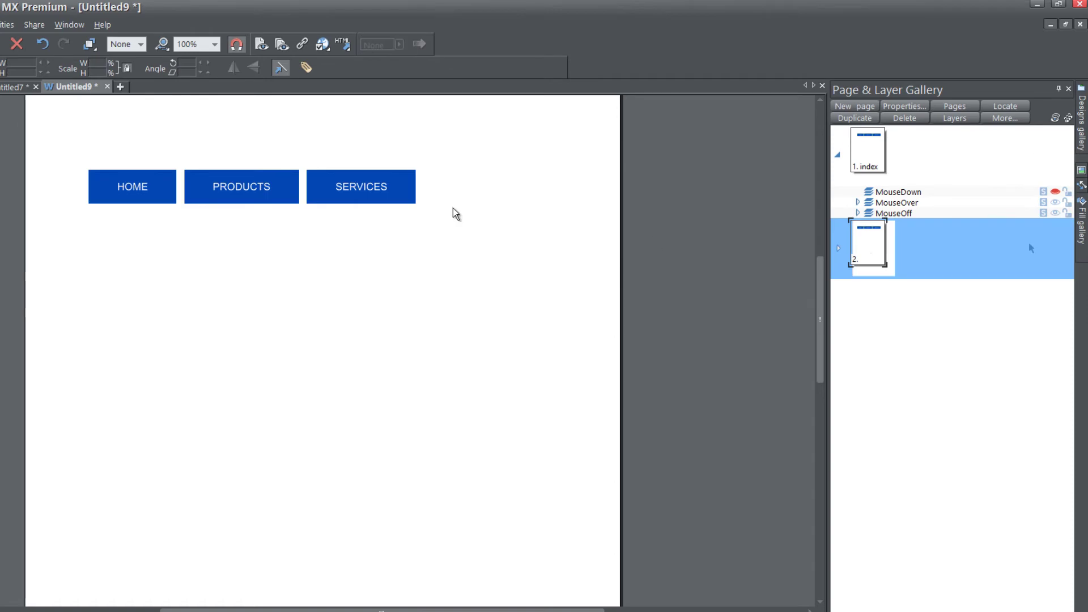
pyautogui.click(864, 107)
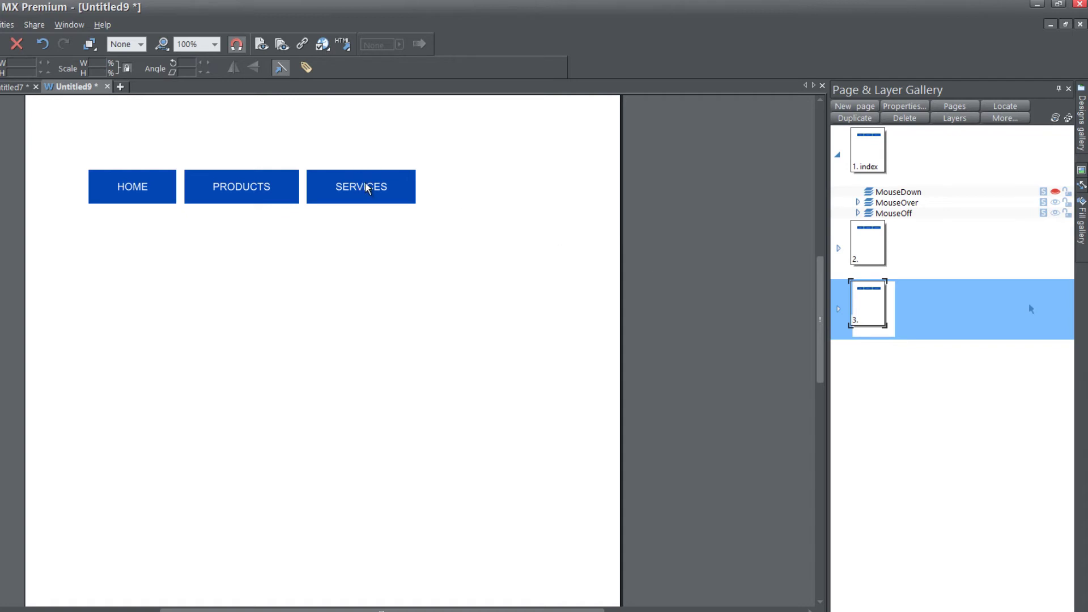
pyautogui.moveTo(366, 187); pyautogui.dragTo(311, 120)
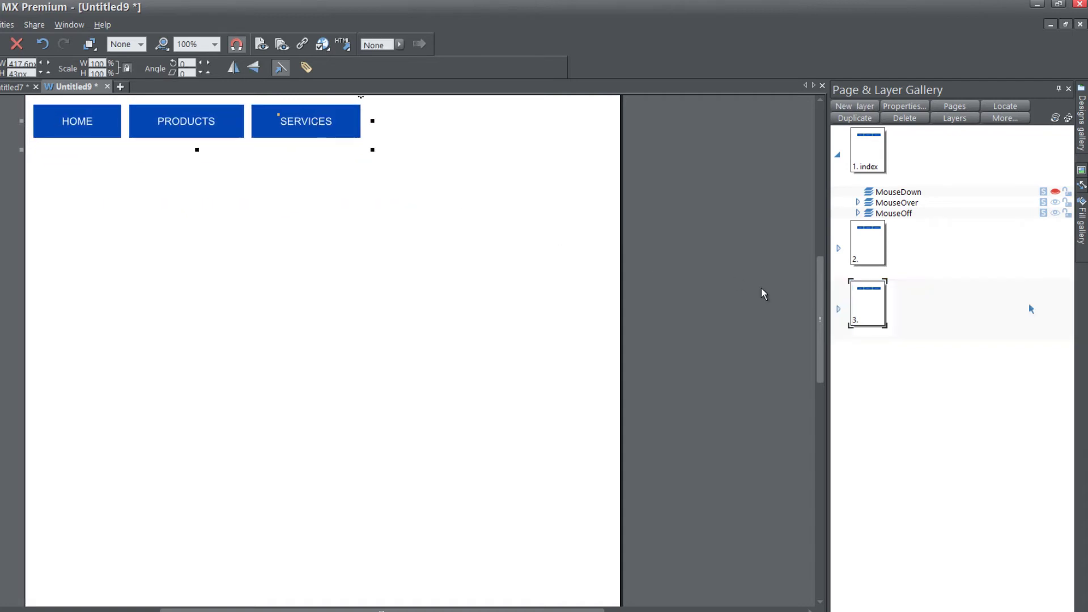
# Check page 2, index and page 3 to confirm the bar appears on each.
pyautogui.click(872, 255)
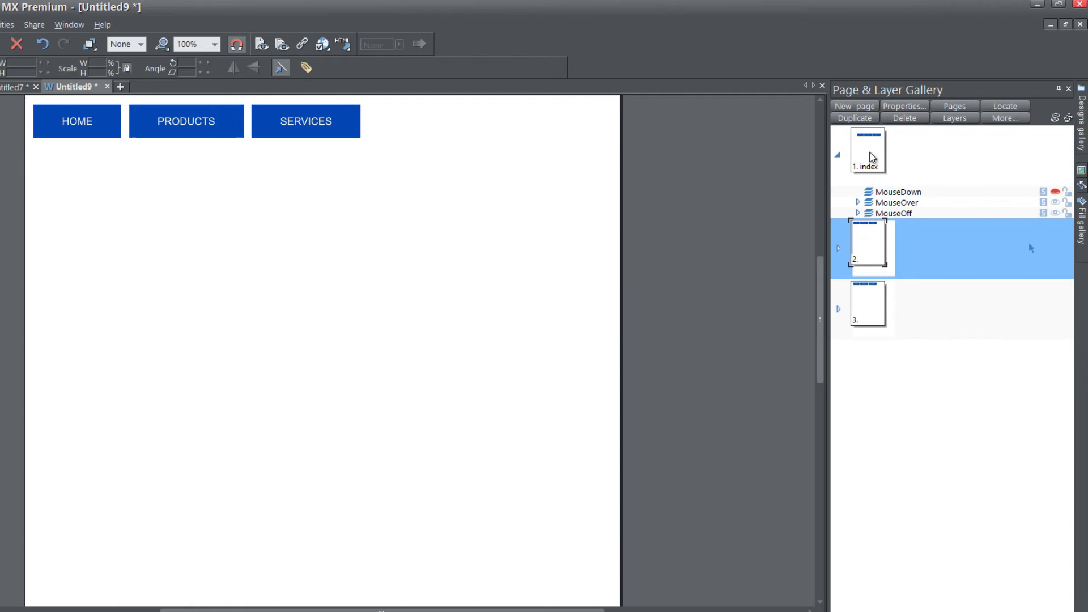
pyautogui.click(871, 157)
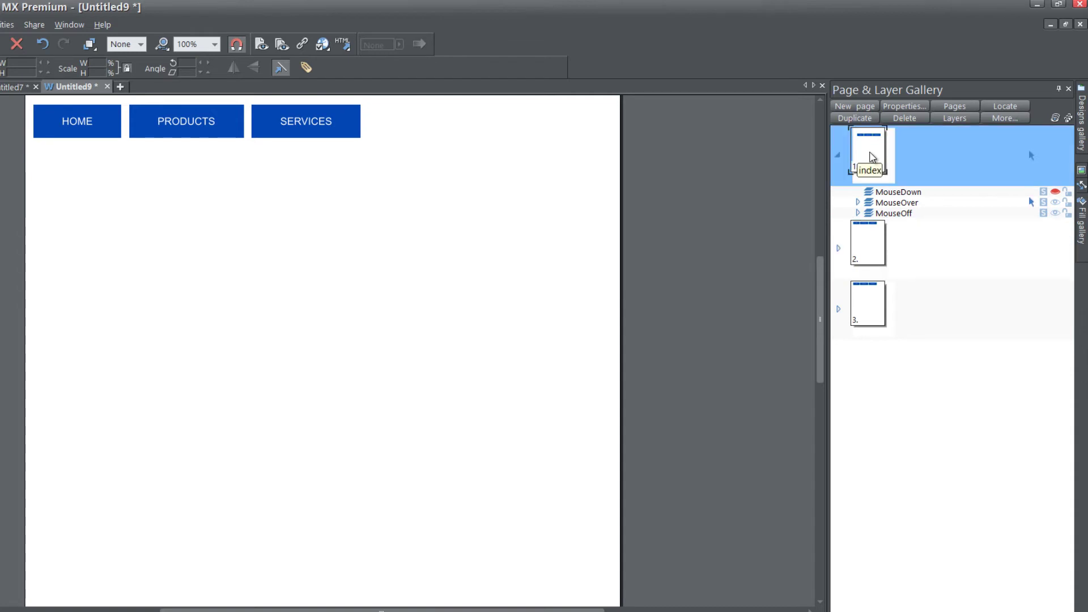
pyautogui.click(869, 262)
pyautogui.click(868, 301)
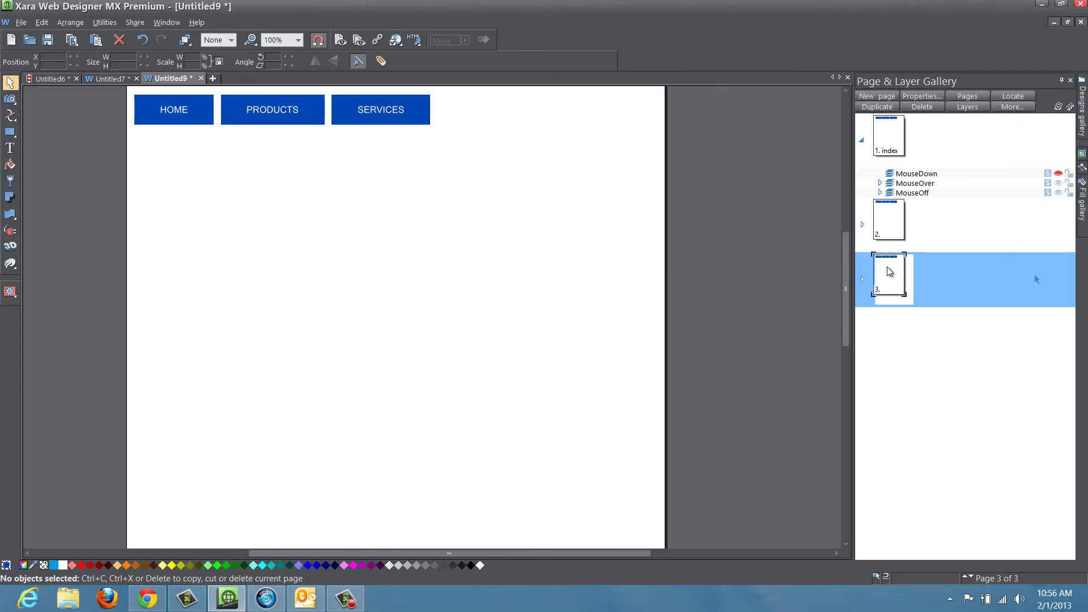
# Delete the navigation bar from all pages, then return to the index page.
pyautogui.click(396, 117)
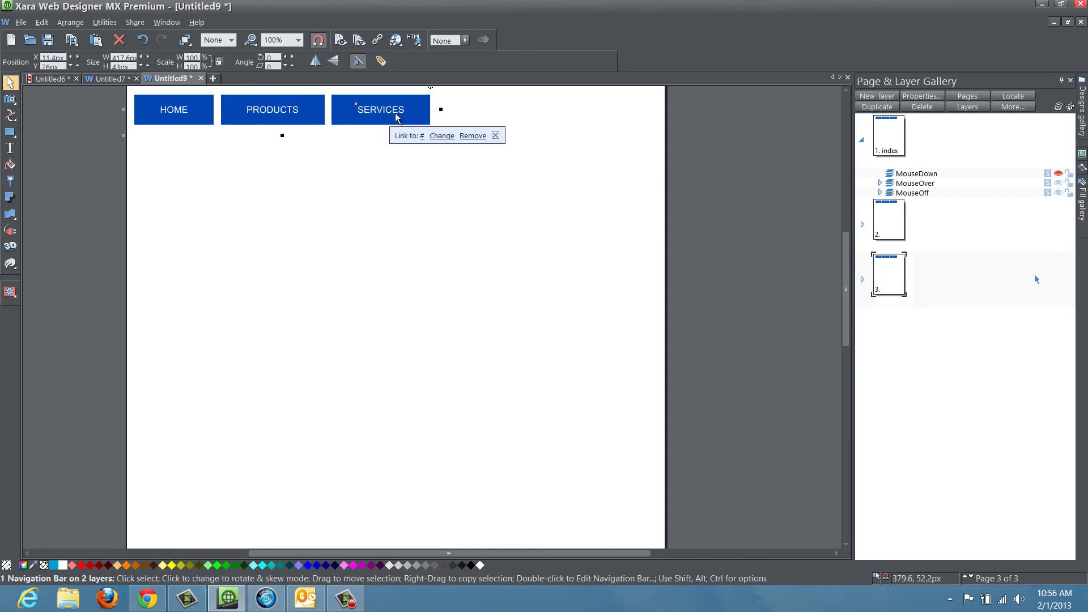
pyautogui.press('Delete')
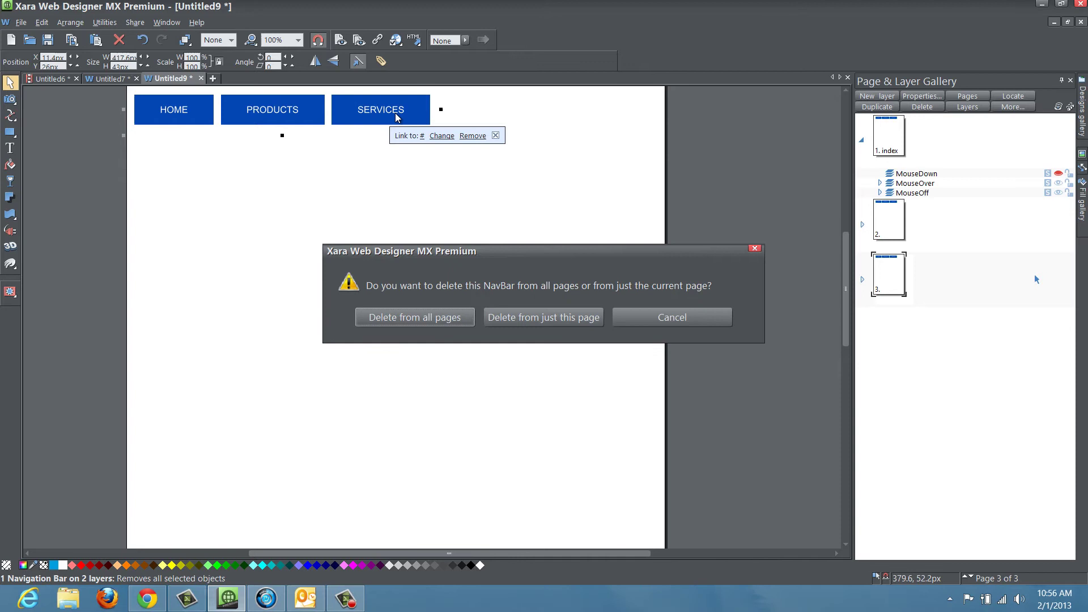
pyautogui.click(406, 318)
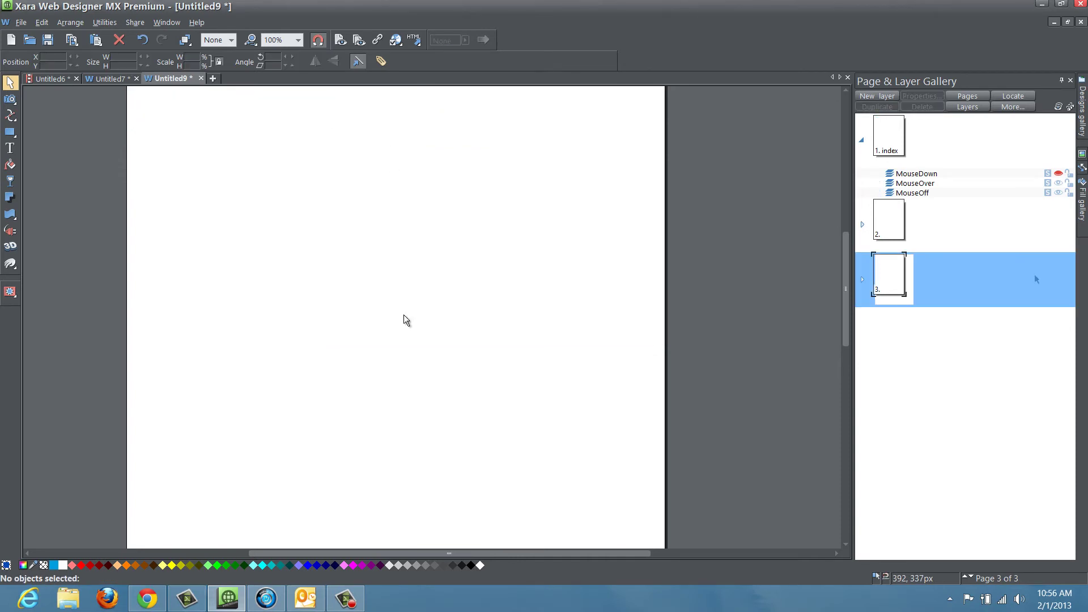
pyautogui.click(882, 152)
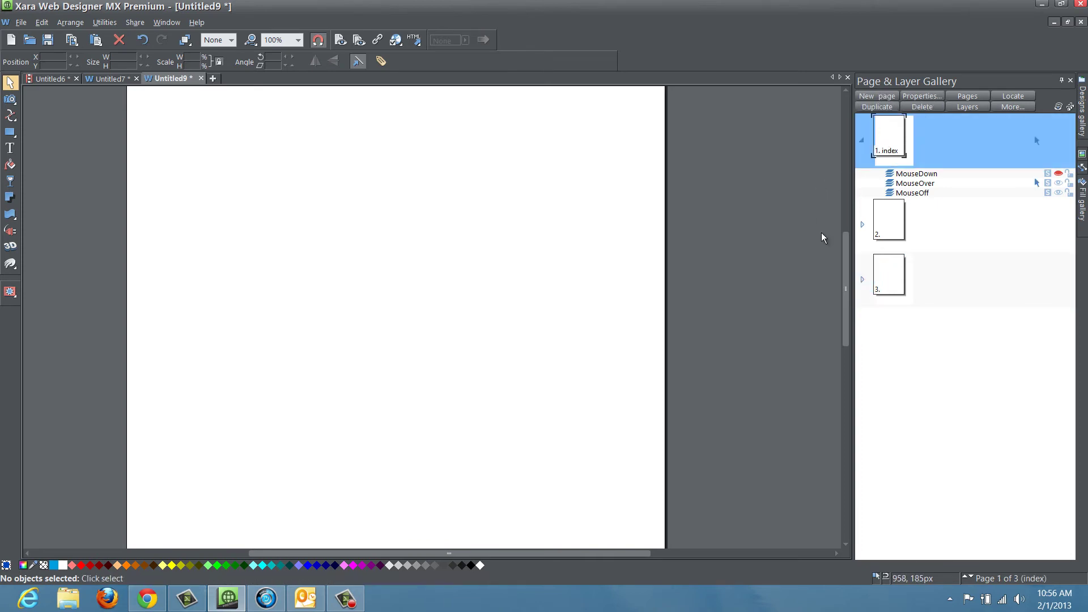
pyautogui.moveTo(844, 271); pyautogui.dragTo(840, 338)
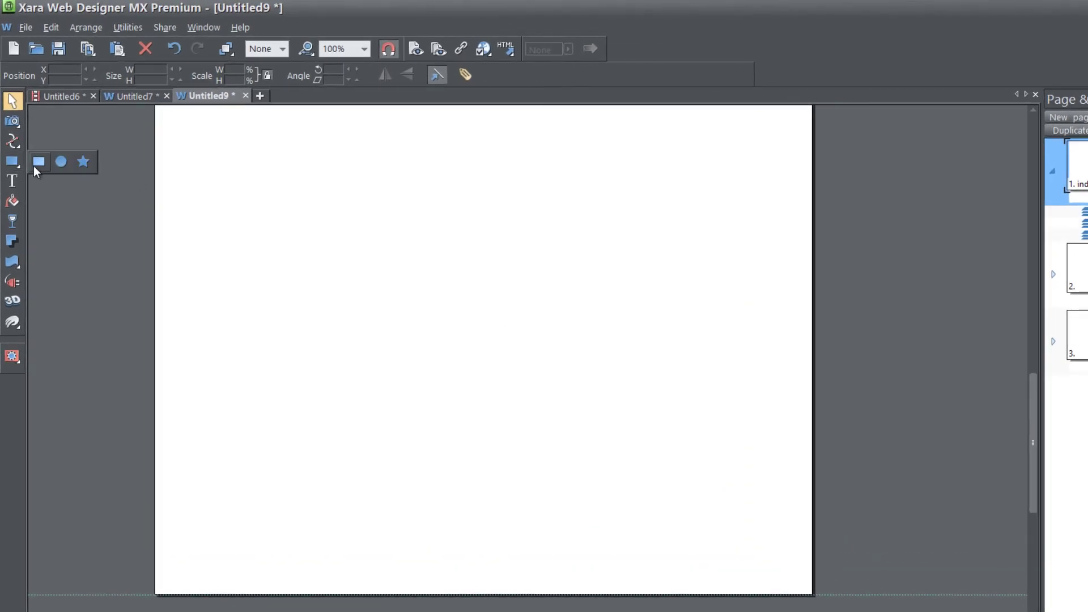
# Draw a blue 742×113 px rectangle across the index page bottom and square its corners.
pyautogui.click(39, 163)
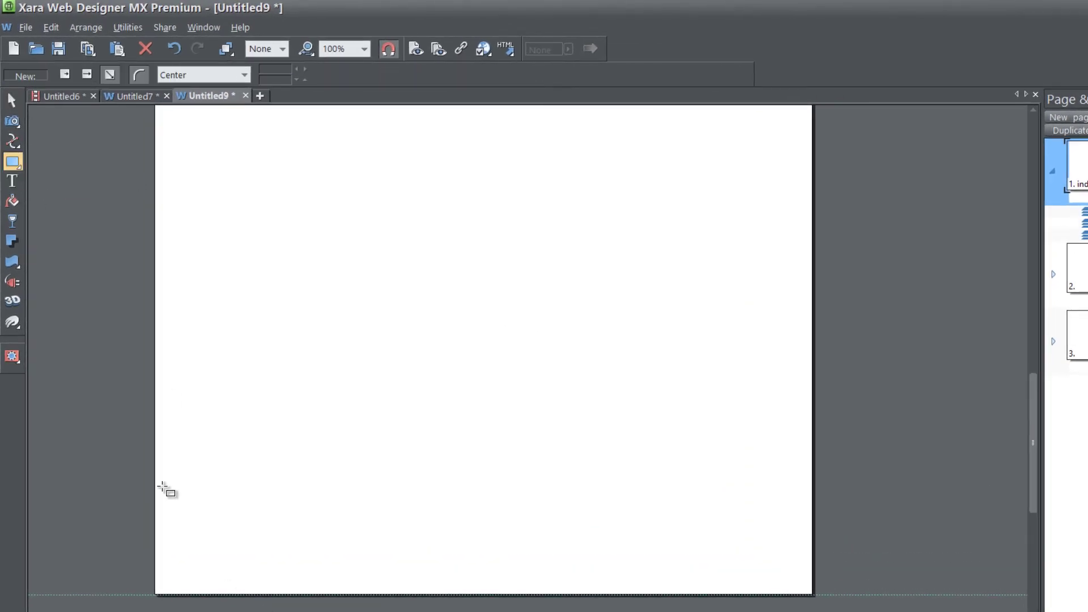
pyautogui.moveTo(165, 487); pyautogui.dragTo(766, 585)
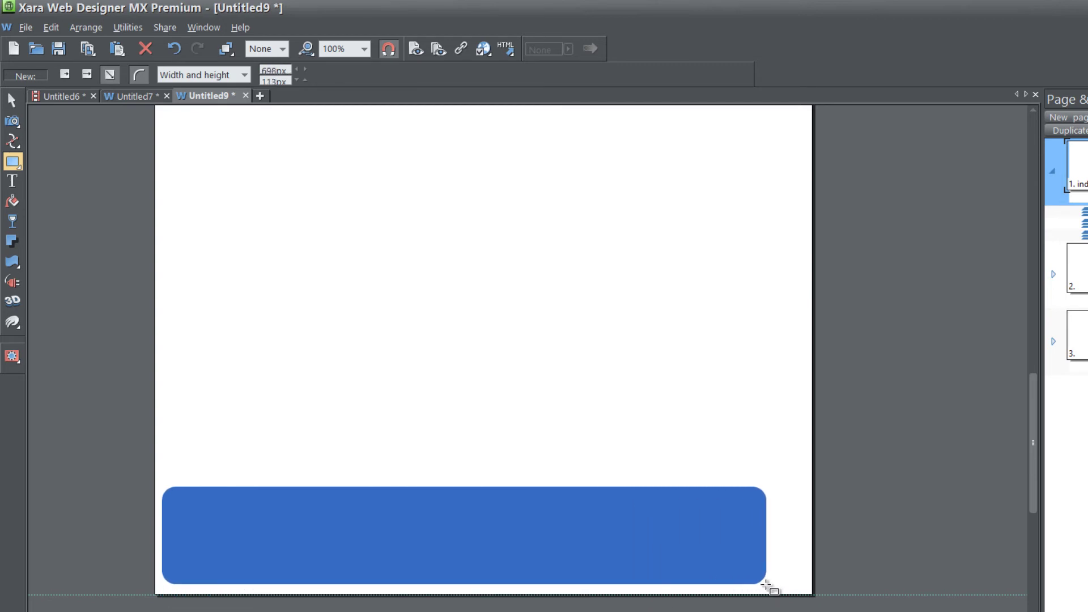
pyautogui.press('F2')
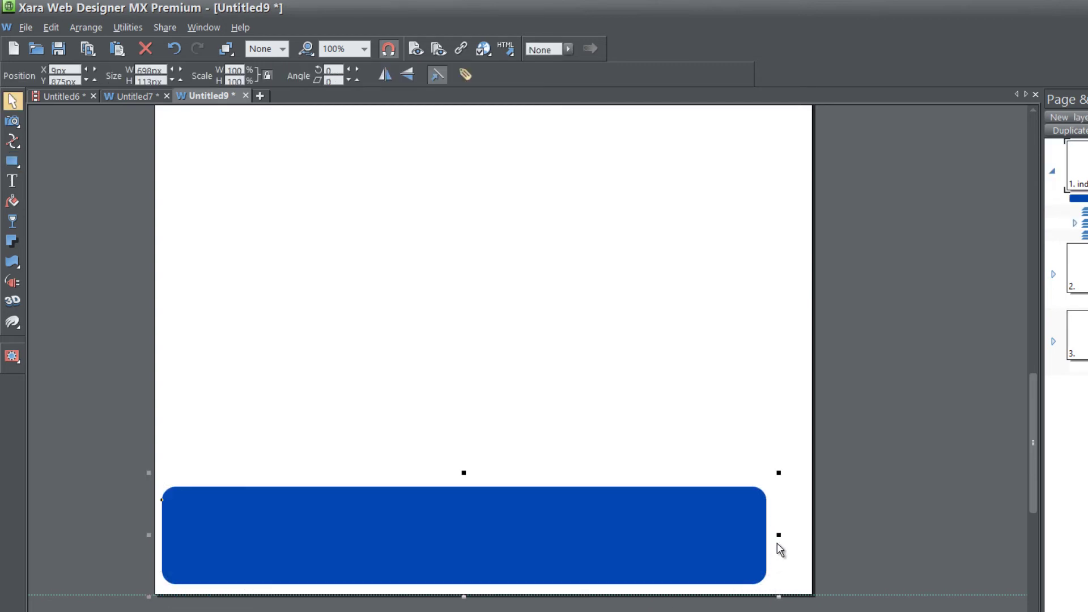
pyautogui.moveTo(779, 535); pyautogui.dragTo(817, 535)
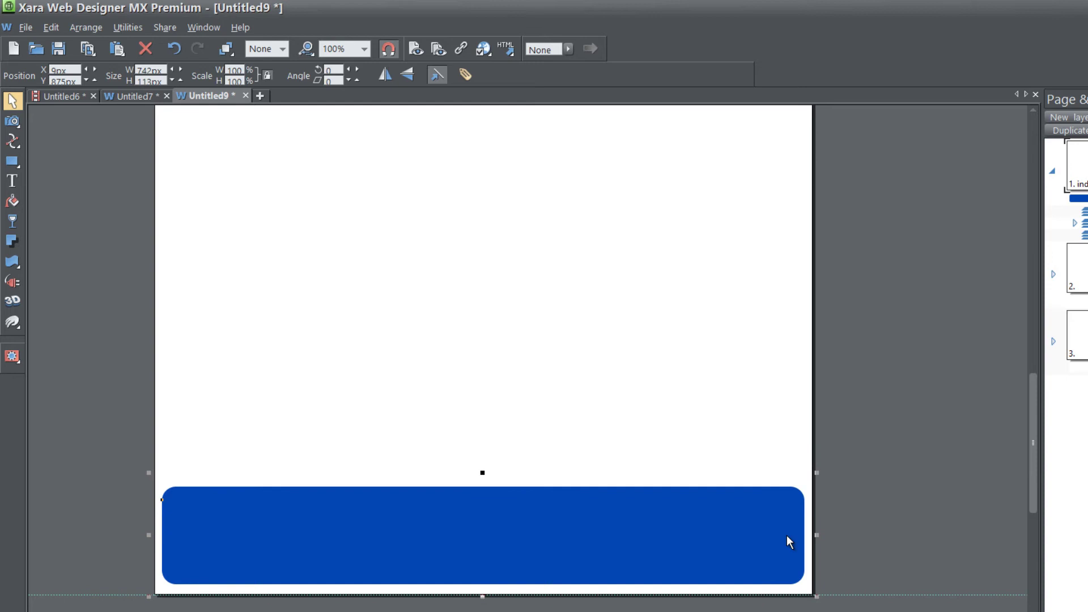
pyautogui.press('F6')
pyautogui.moveTo(803, 495); pyautogui.dragTo(804, 498)
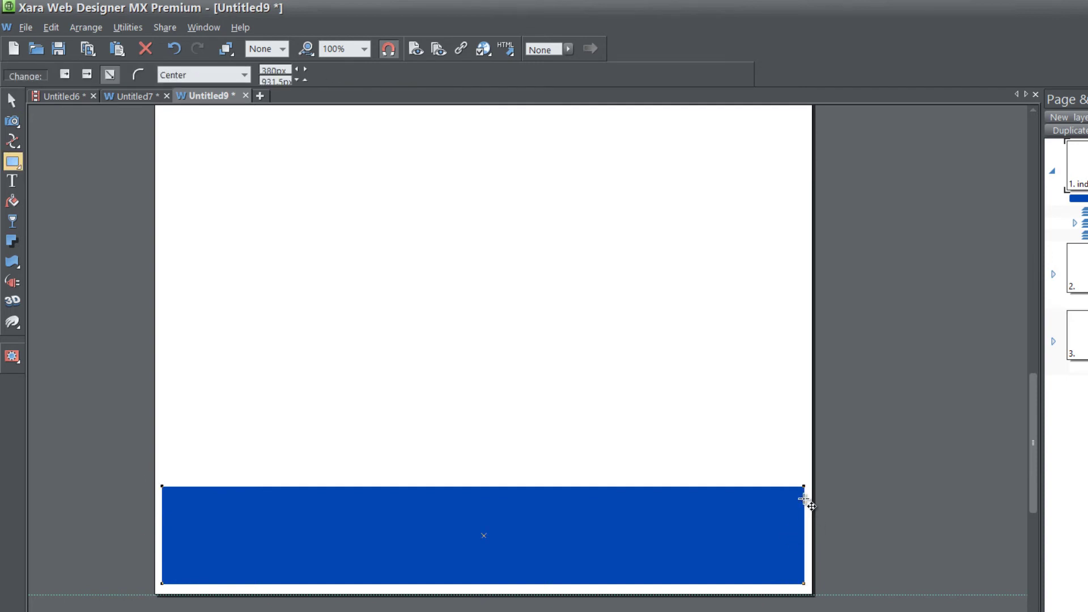
pyautogui.press('F2')
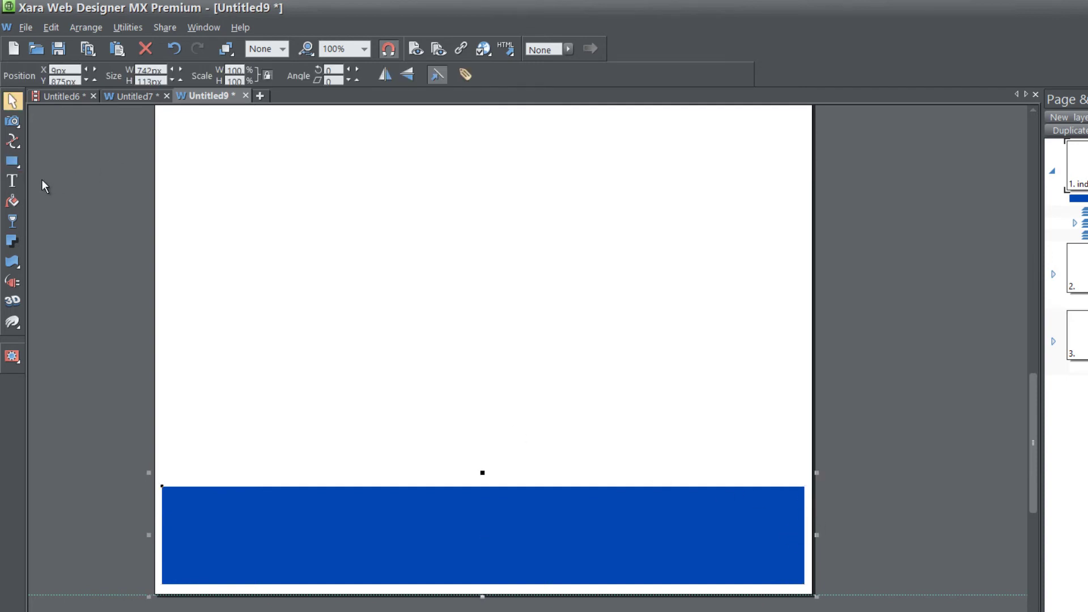
pyautogui.click(16, 183)
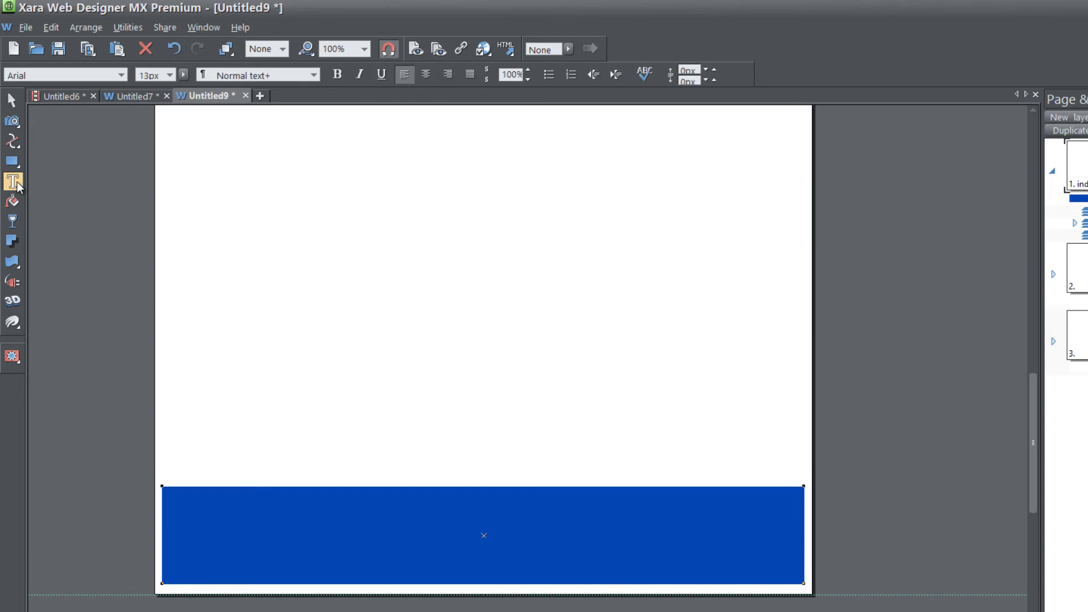
pyautogui.click(410, 535)
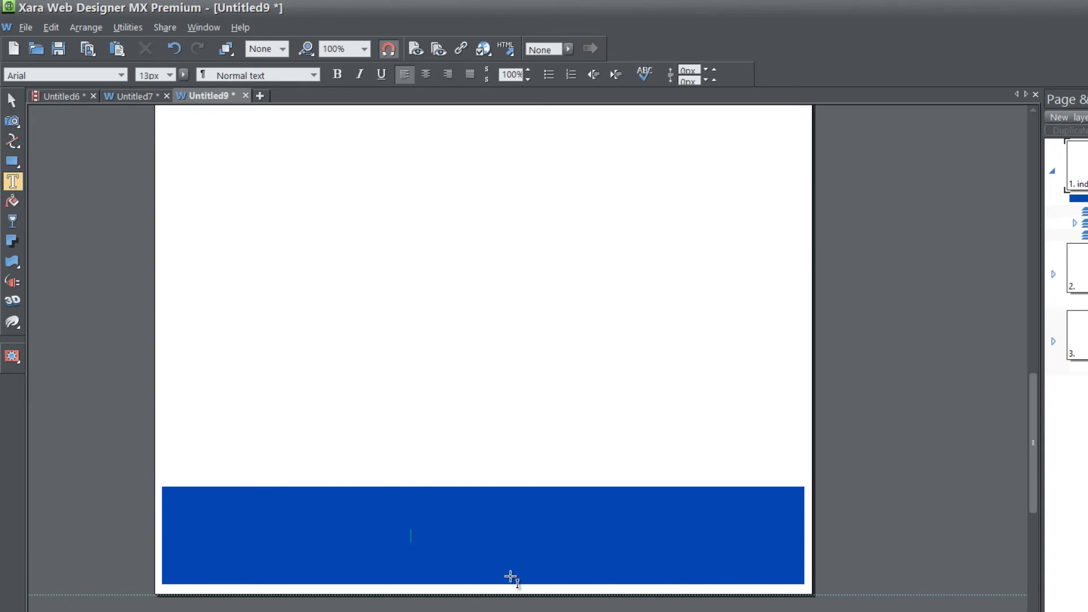
pyautogui.write('M')
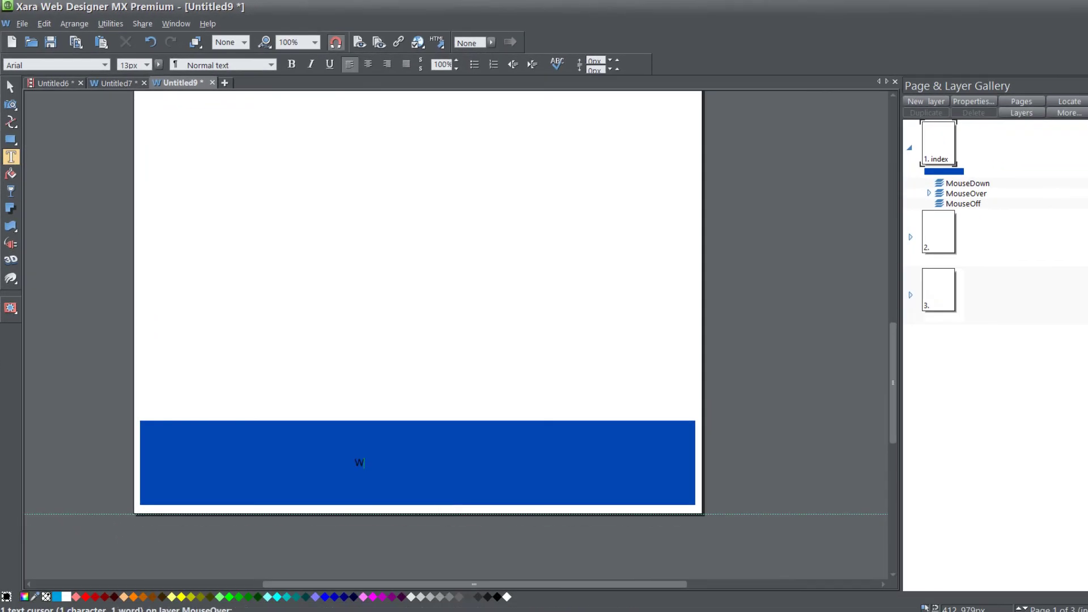
pyautogui.write('WW.MYWEBSITE.CO')
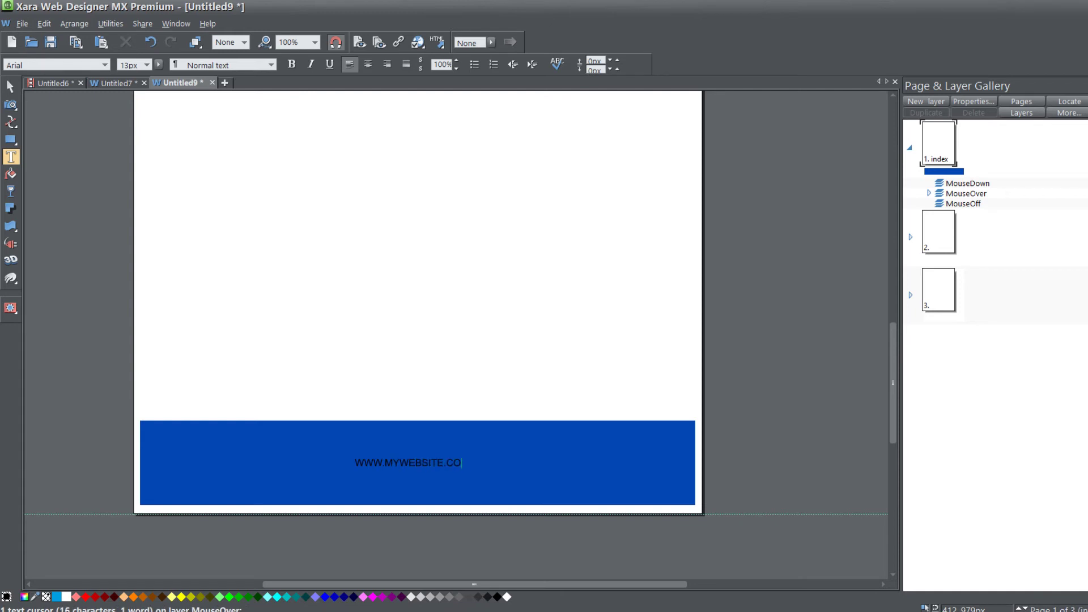
pyautogui.write('M')
pyautogui.hotkey('ctrl', 'a')
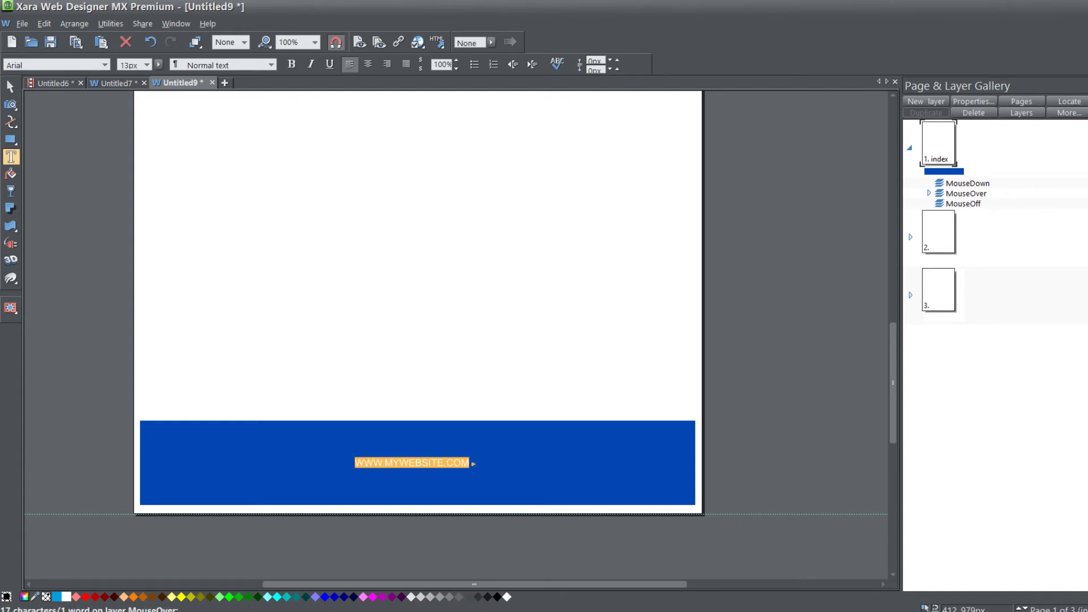
pyautogui.click(507, 598)
pyautogui.click(558, 538)
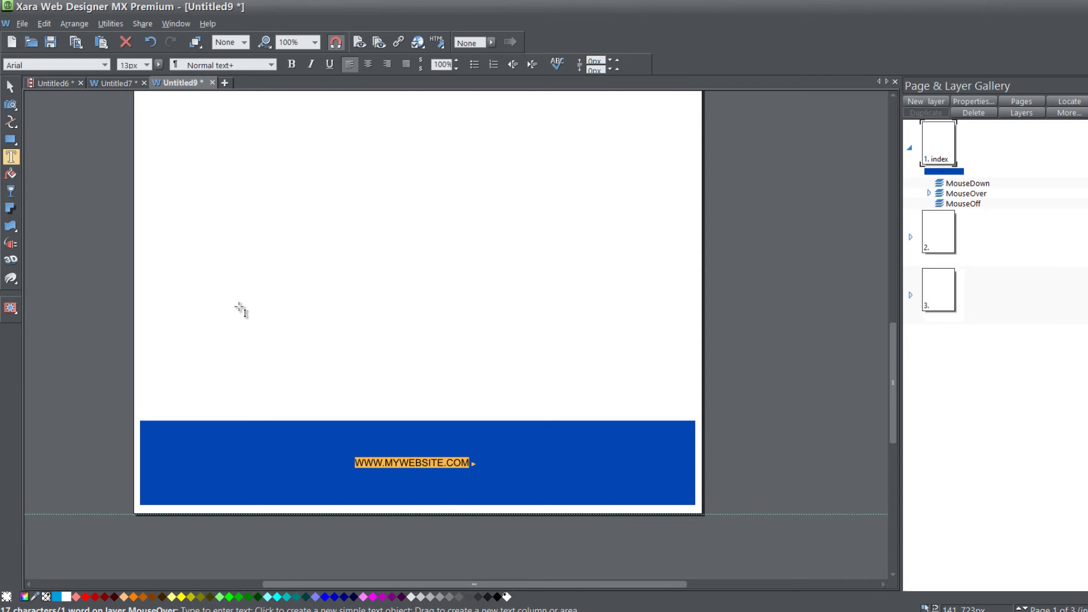
pyautogui.press('Escape')
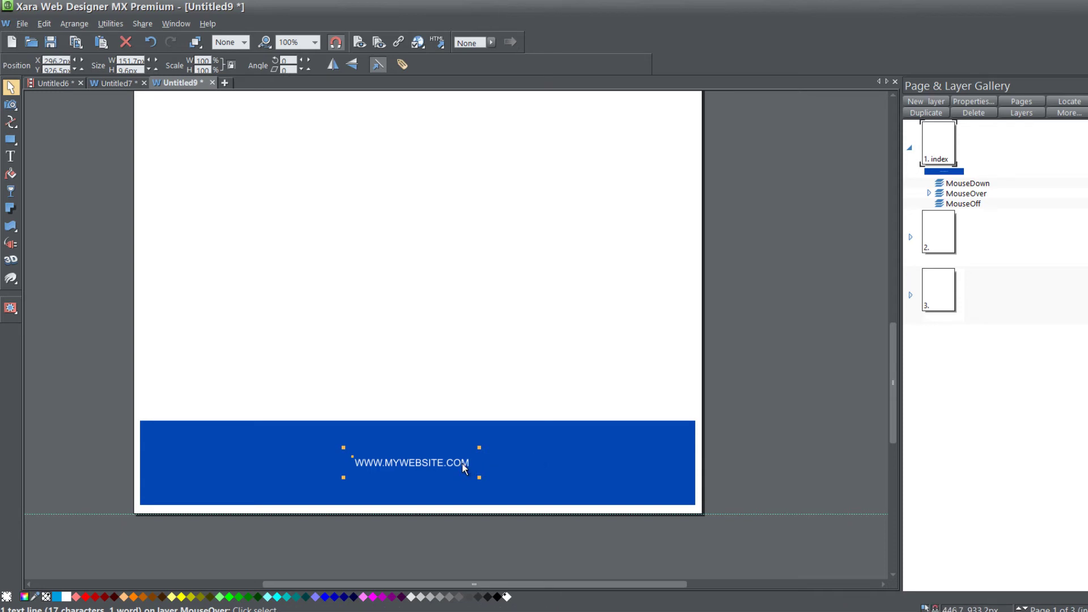
# Select the blue footer bar and URL text together, test-move them, then undo back into place.
pyautogui.keyDown('shift'); pyautogui.click(546, 442); pyautogui.keyUp('shift')
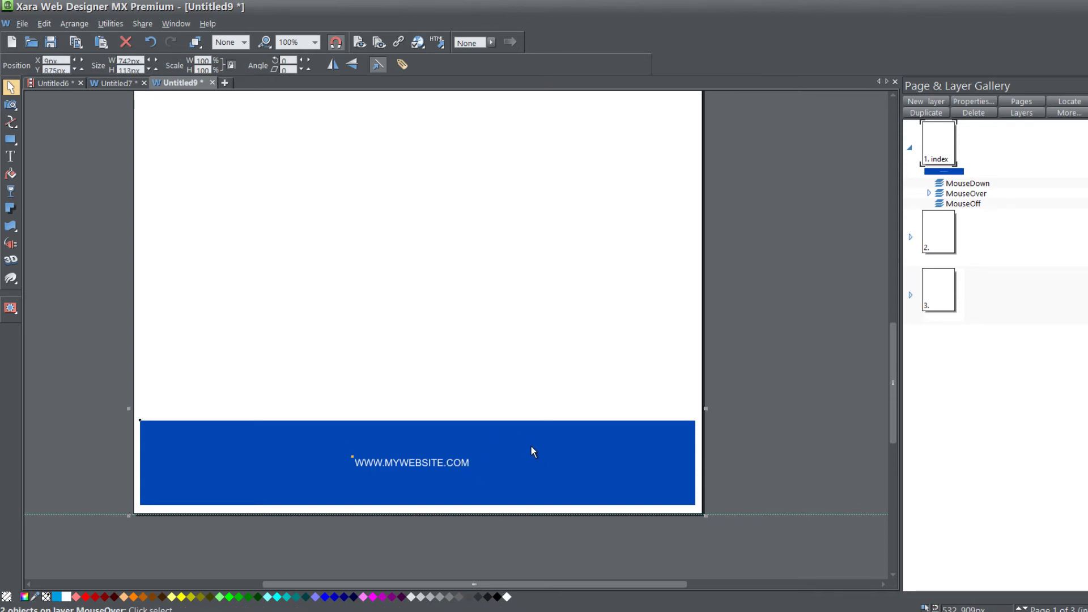
pyautogui.keyDown('shift'); pyautogui.click(479, 407); pyautogui.keyUp('shift')
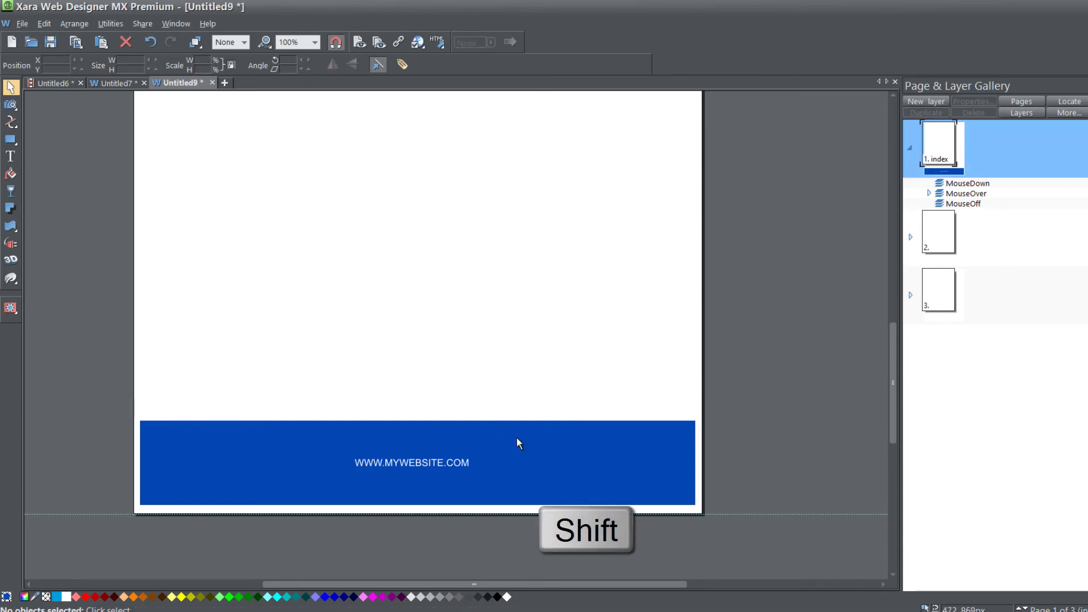
pyautogui.keyDown('shift'); pyautogui.click(557, 451); pyautogui.keyUp('shift')
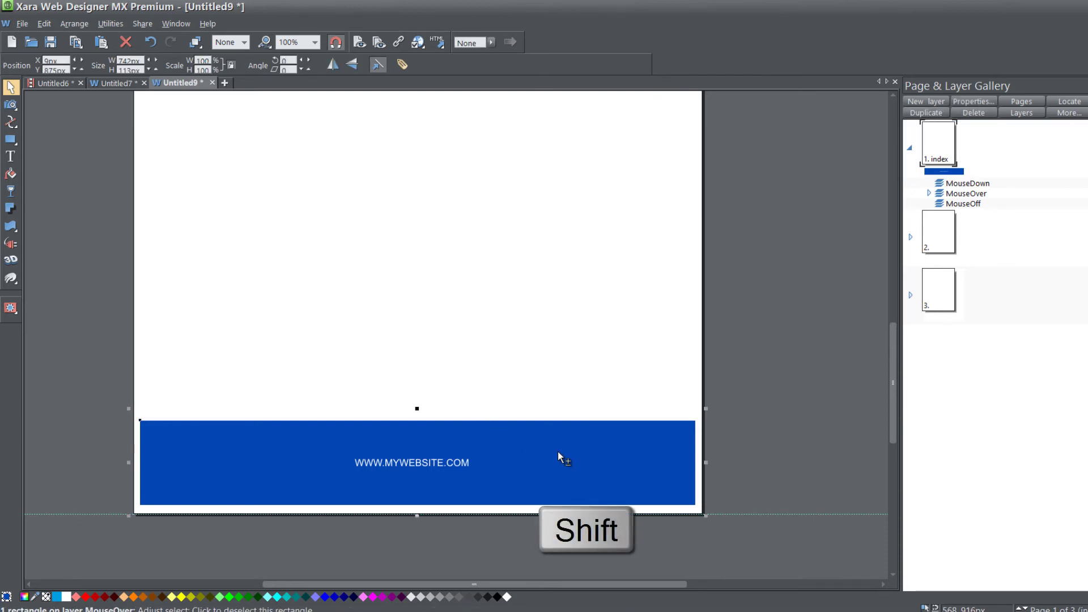
pyautogui.keyDown('shift'); pyautogui.click(417, 468); pyautogui.keyUp('shift')
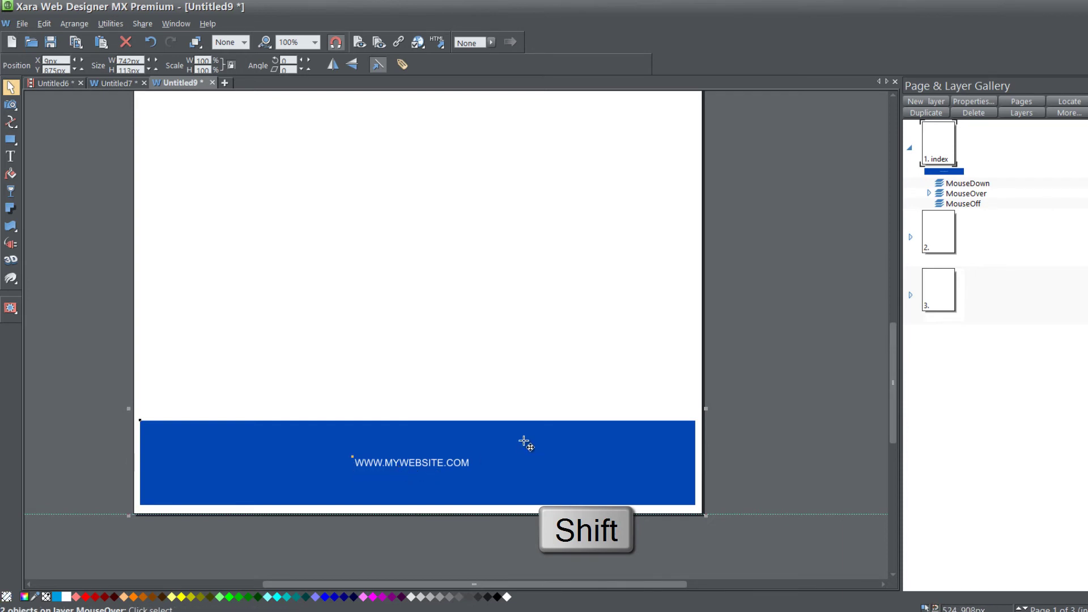
pyautogui.moveTo(524, 443); pyautogui.dragTo(511, 375)
pyautogui.hotkey('ctrl', 'z')
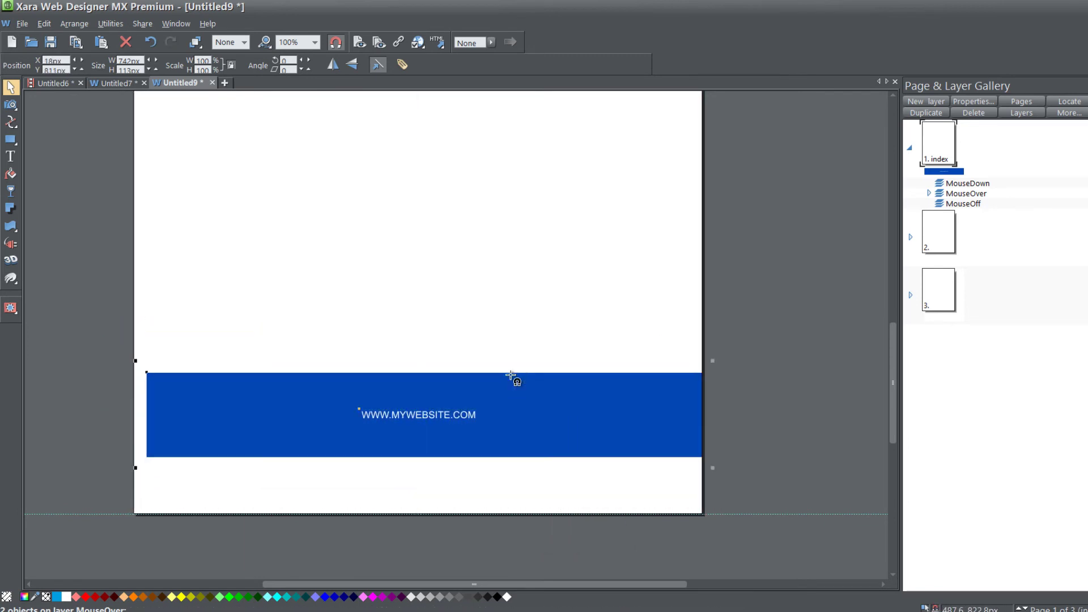
pyautogui.hotkey('ctrl', 'z')
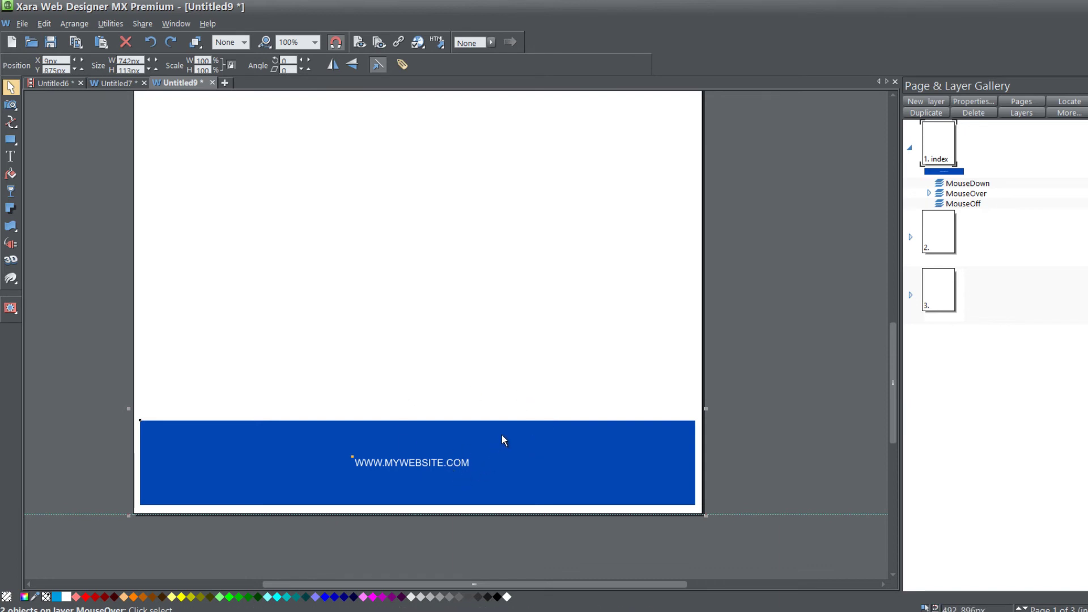
pyautogui.click(467, 365)
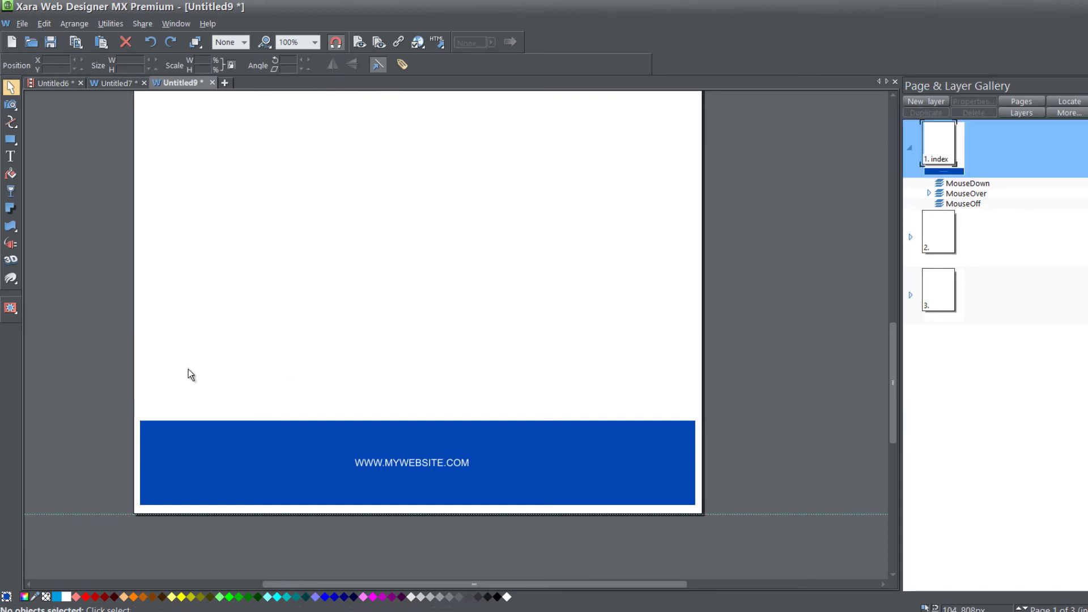
pyautogui.moveTo(100, 373); pyautogui.dragTo(807, 533)
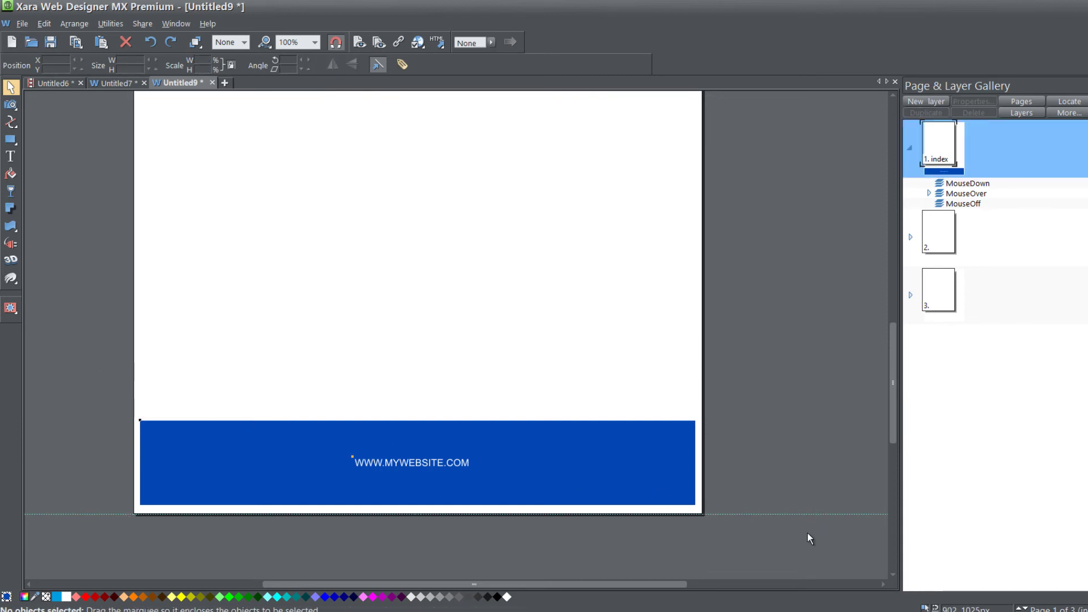
pyautogui.moveTo(609, 452); pyautogui.dragTo(592, 415)
pyautogui.hotkey('ctrl', 'z')
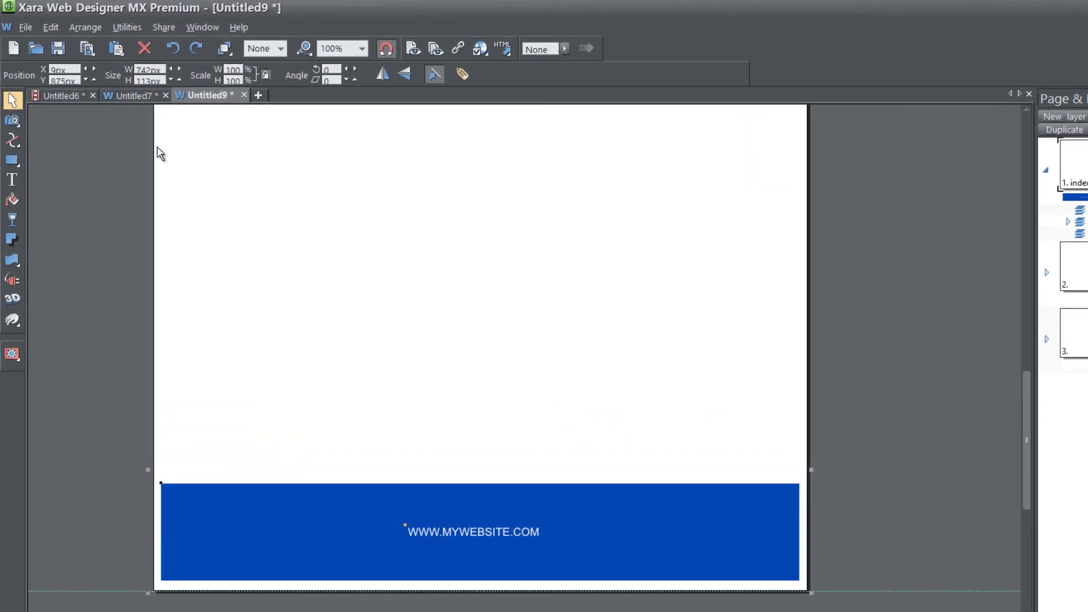
# Apply Arrange > Repeat on all pages to the selected blue footer bar and text.
pyautogui.click(86, 32)
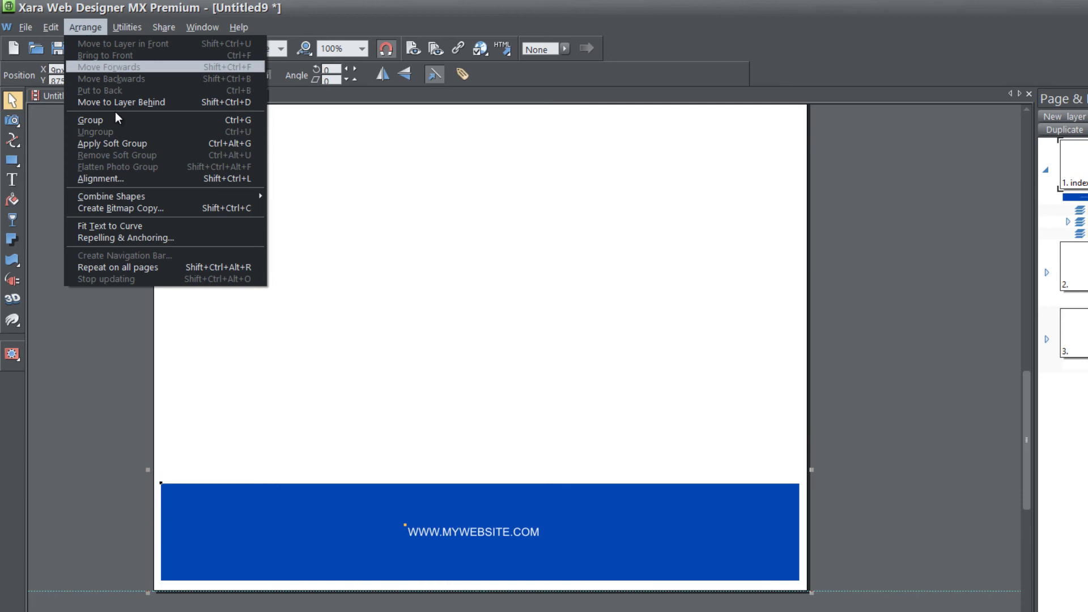
pyautogui.click(142, 267)
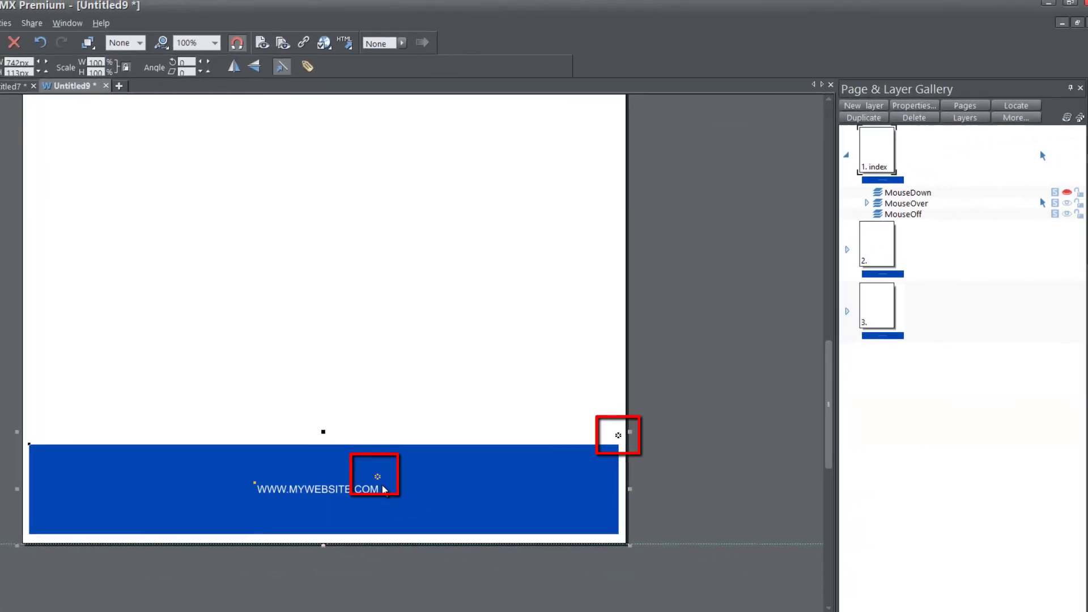
# Check the footer on pages 2 and 3, then drag page 3's bottom edge down to lengthen it.
pyautogui.click(866, 244)
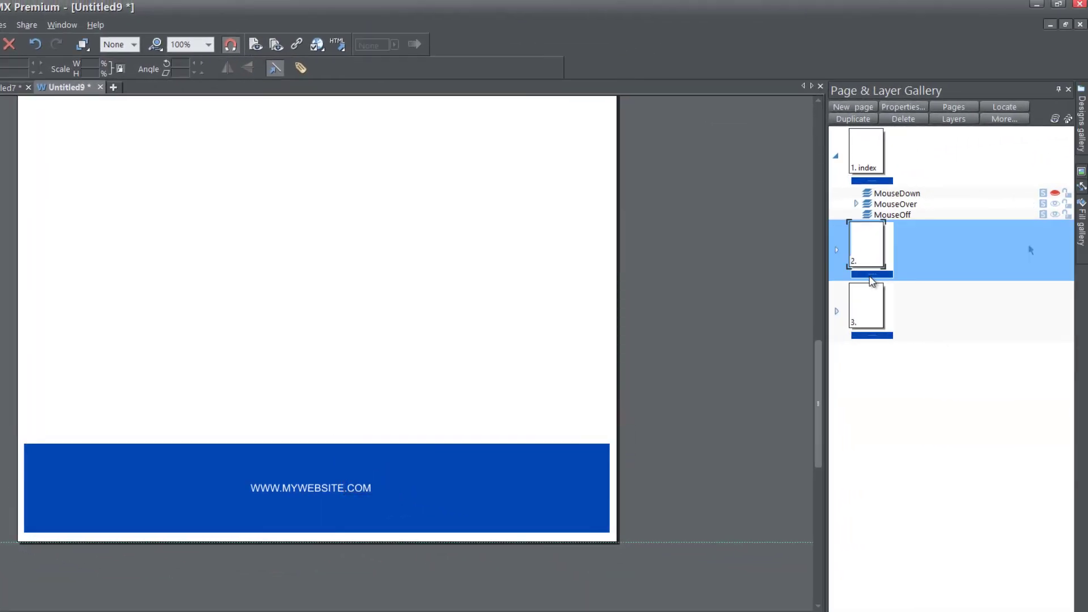
pyautogui.click(871, 306)
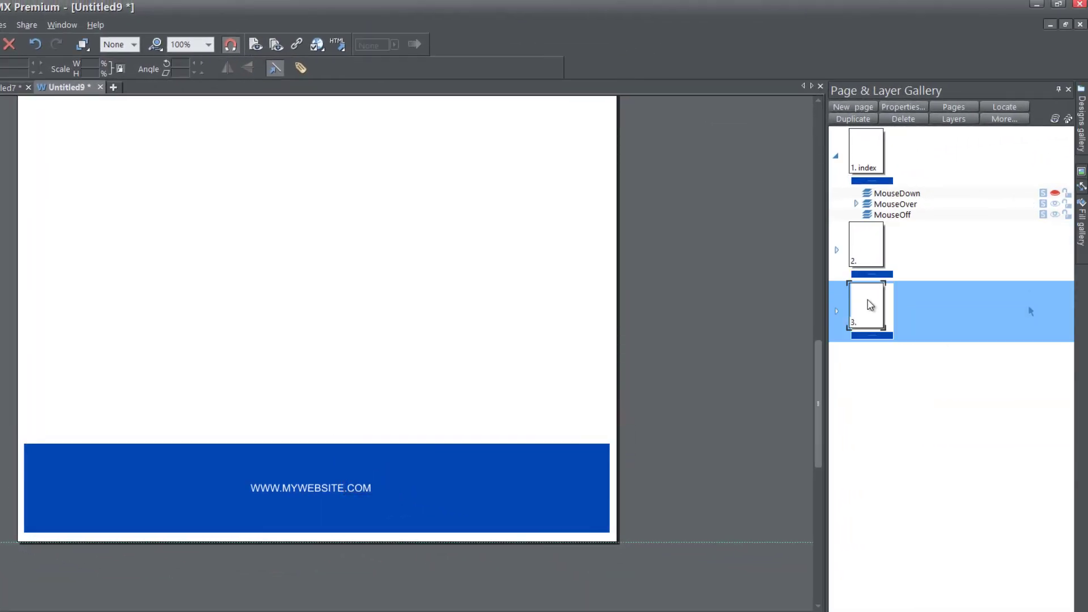
pyautogui.click(867, 241)
pyautogui.click(867, 180)
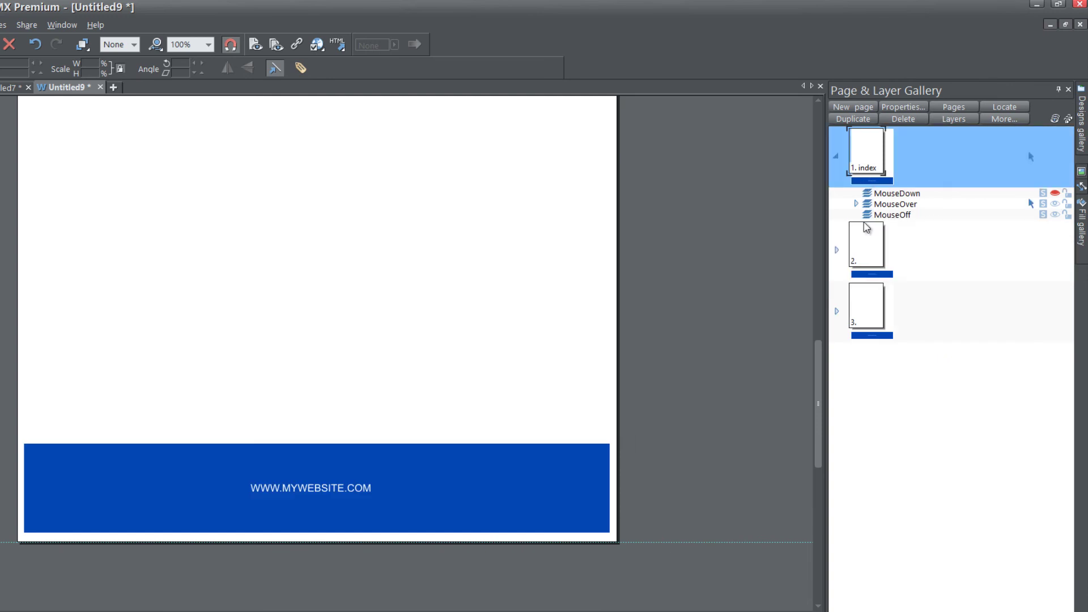
pyautogui.click(865, 255)
pyautogui.click(865, 316)
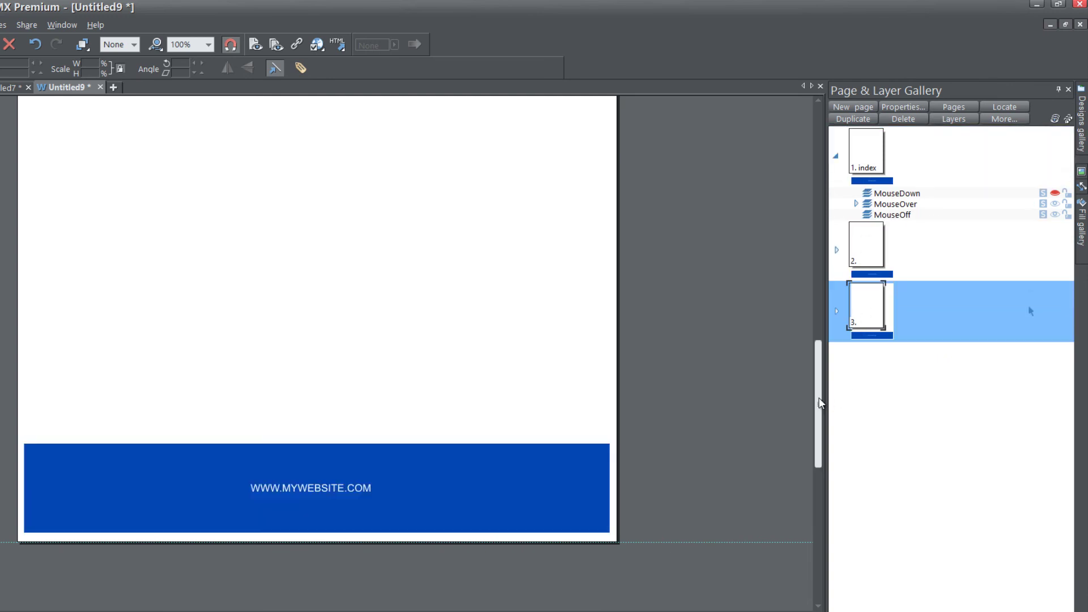
pyautogui.scroll(-3, 820, 449)
pyautogui.moveTo(820, 449); pyautogui.dragTo(819, 449)
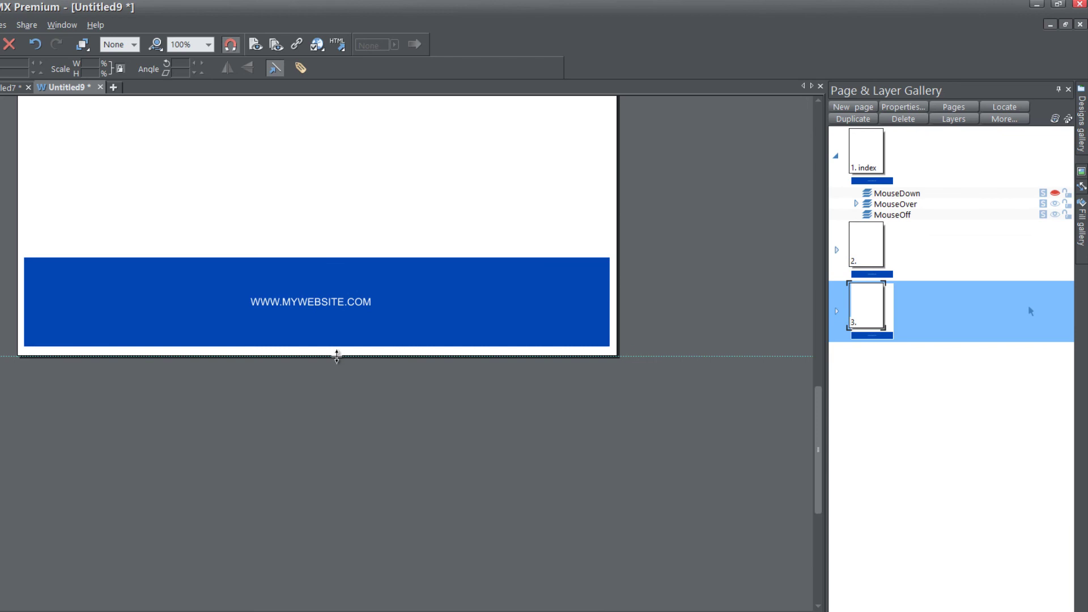
pyautogui.moveTo(336, 356); pyautogui.dragTo(337, 578)
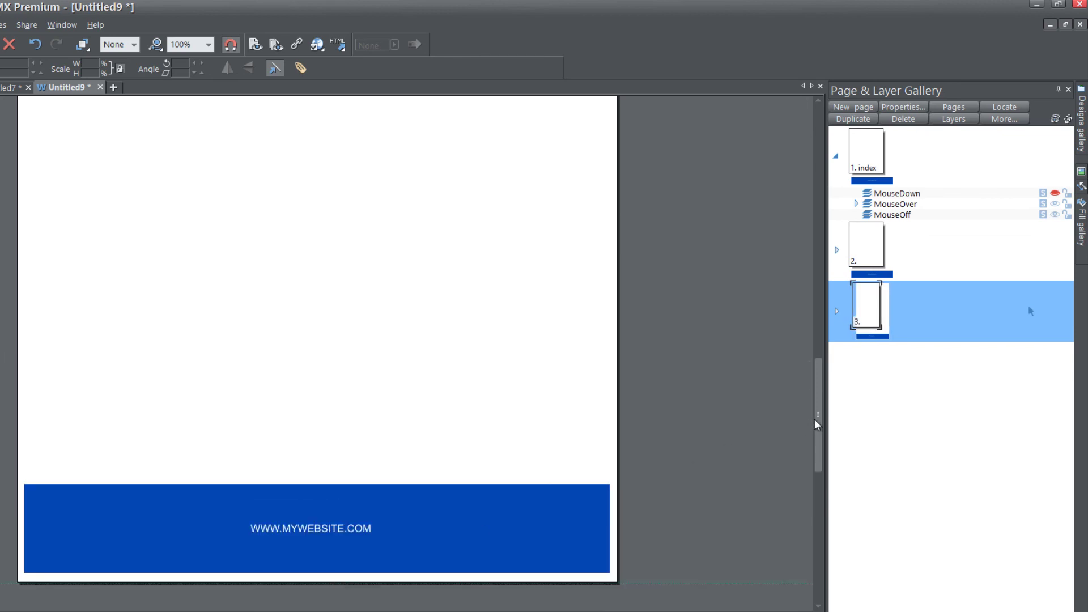
pyautogui.scroll(-1, 818, 409)
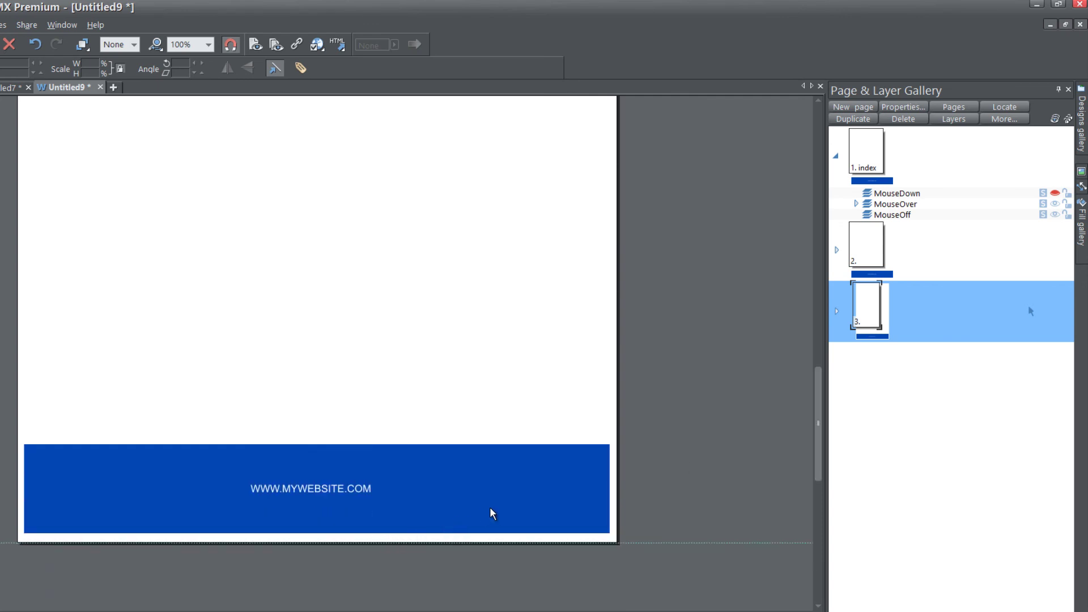
# Step through the index page, page 2 and page 3 to confirm the footer sits at each bottom.
pyautogui.click(851, 258)
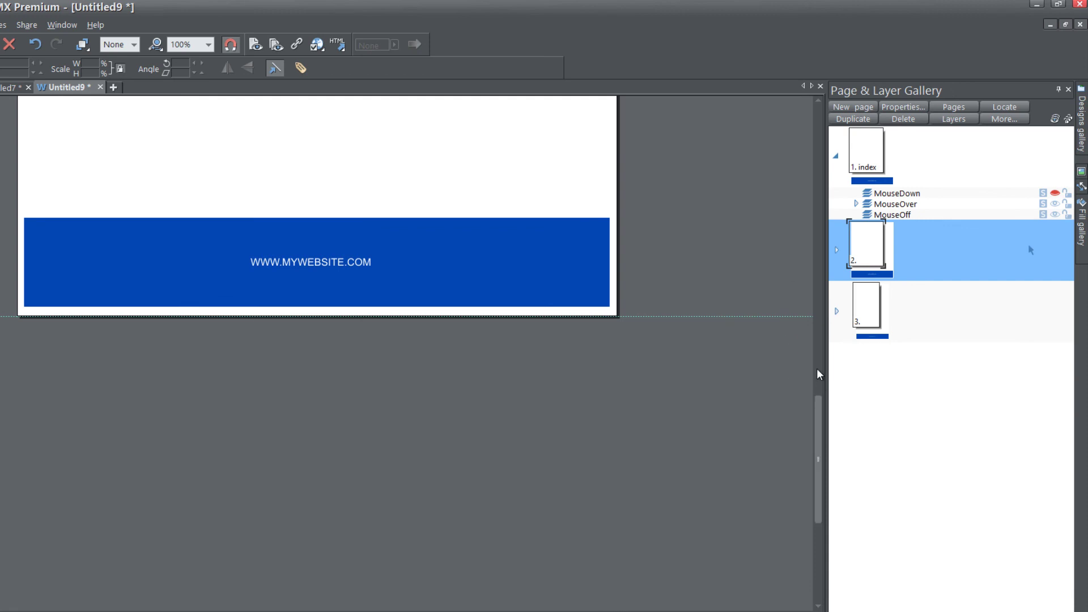
pyautogui.scroll(5, 818, 374)
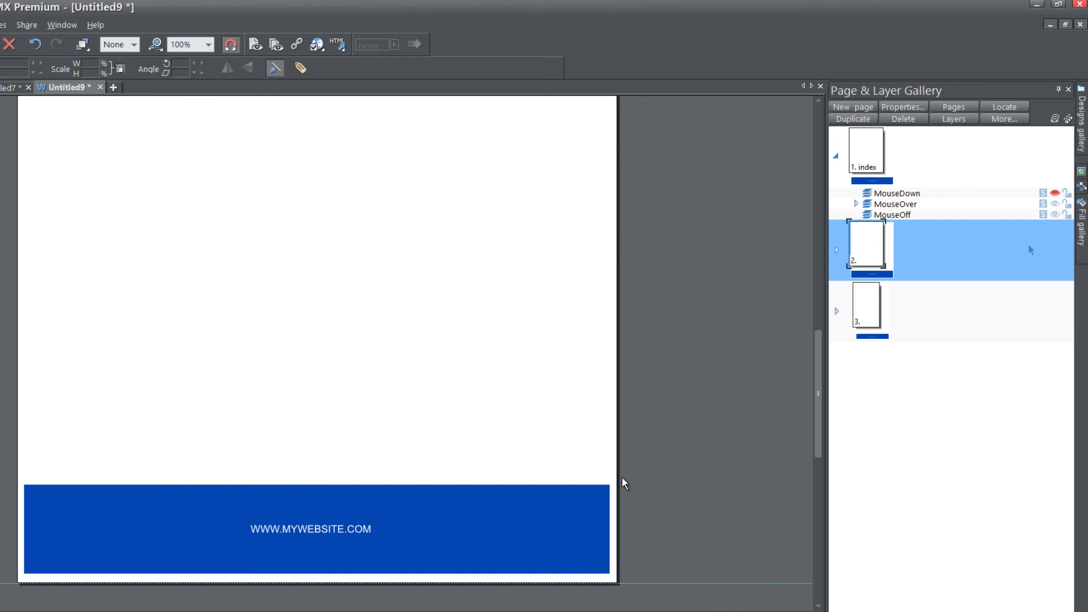
pyautogui.click(866, 136)
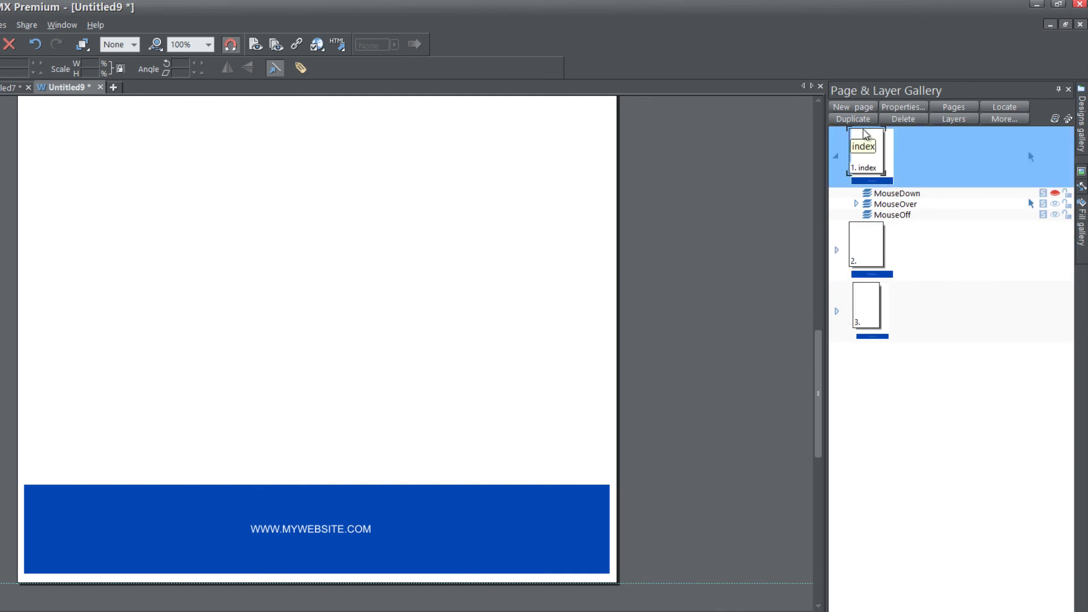
pyautogui.click(867, 237)
pyautogui.click(865, 332)
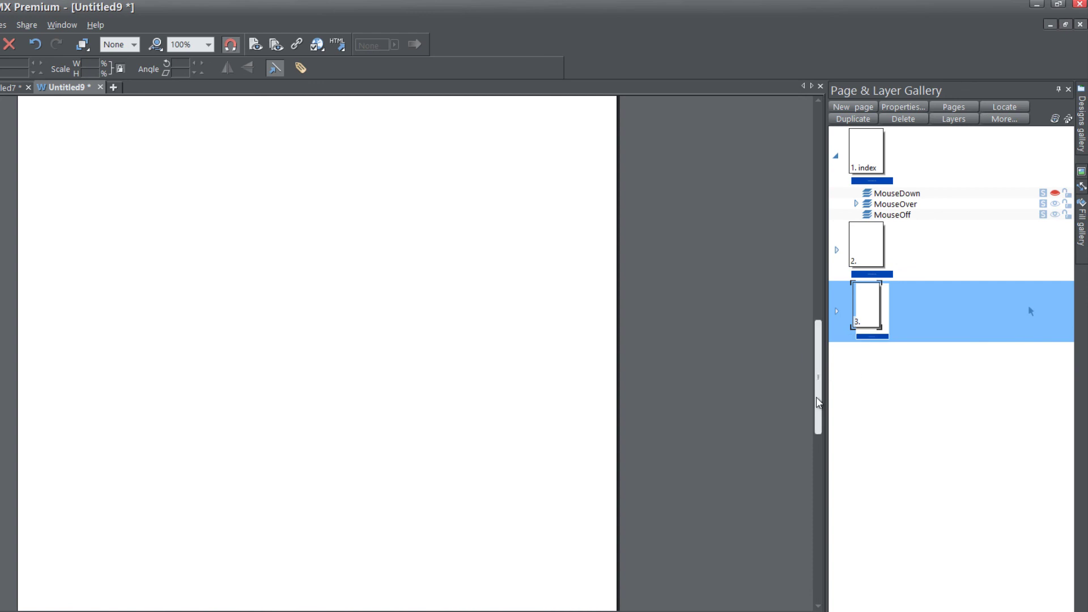
pyautogui.moveTo(818, 402); pyautogui.dragTo(817, 445)
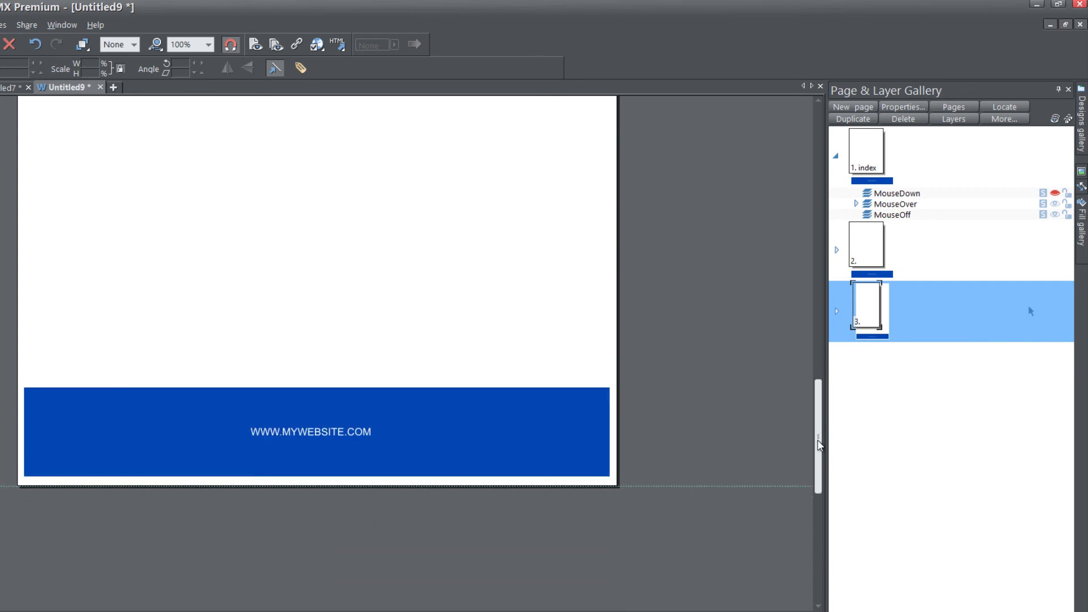